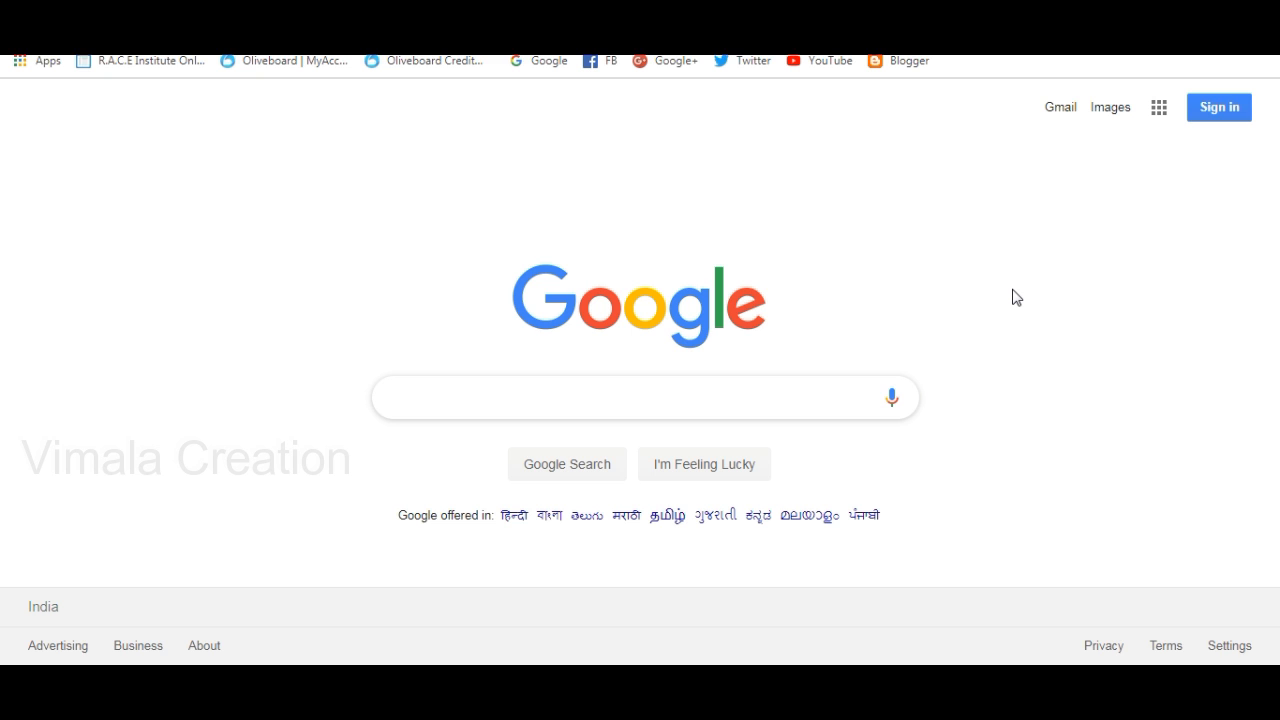
Step: Search Google for 'gds' and open the 'Home - AP Postal' result
click(697, 394)
text(gds)
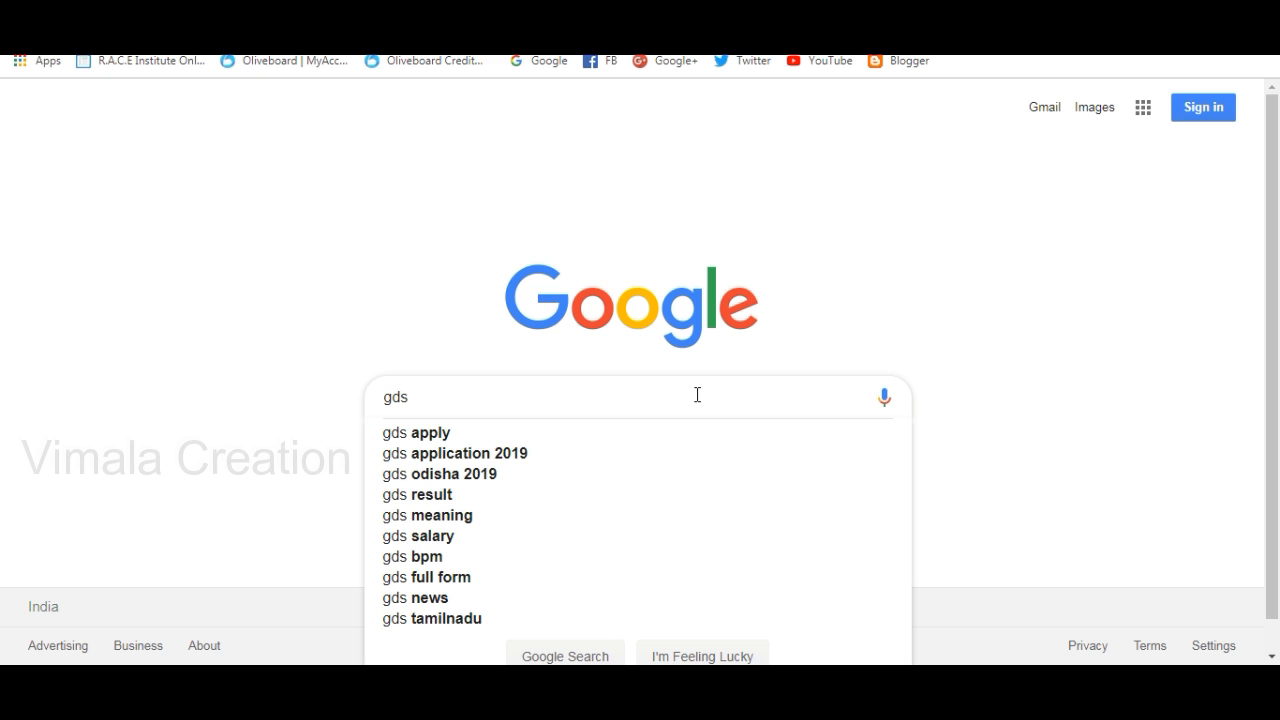
key(Return)
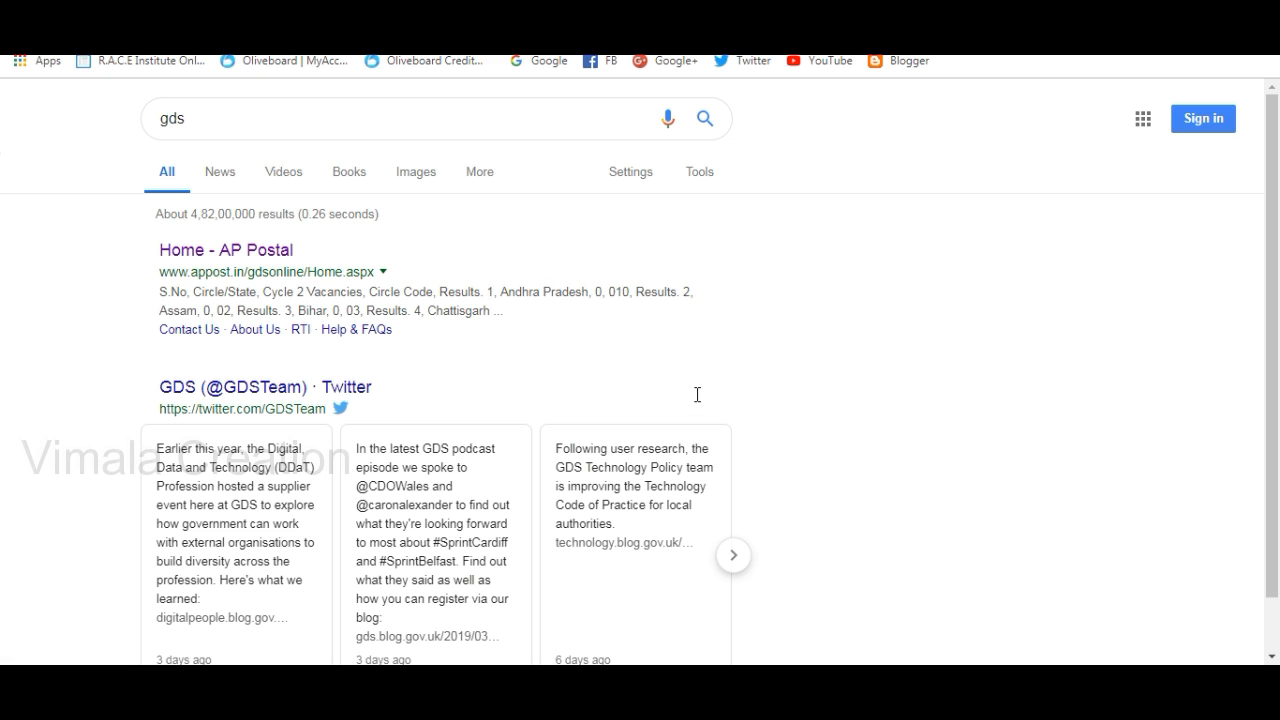
click(253, 253)
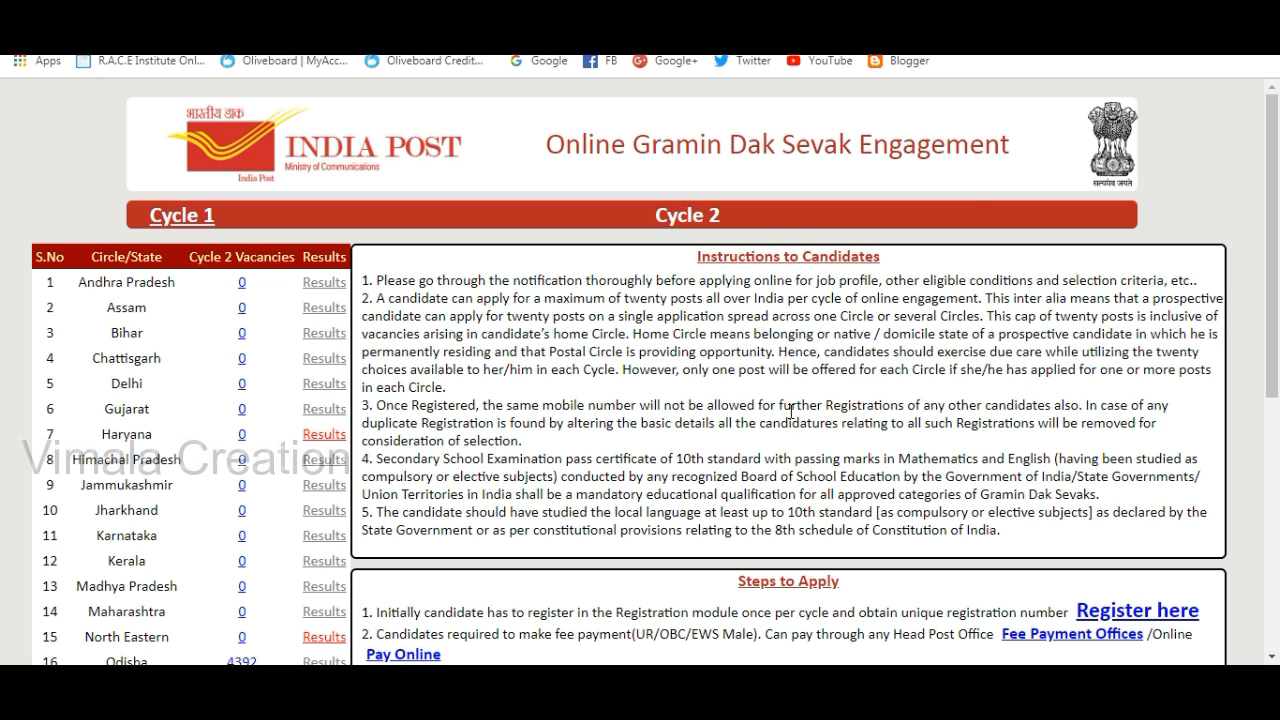
Step: Scroll down to the GDS page footer and back up to the Cycle 2 instructions
scroll(4, 528, down, 5)
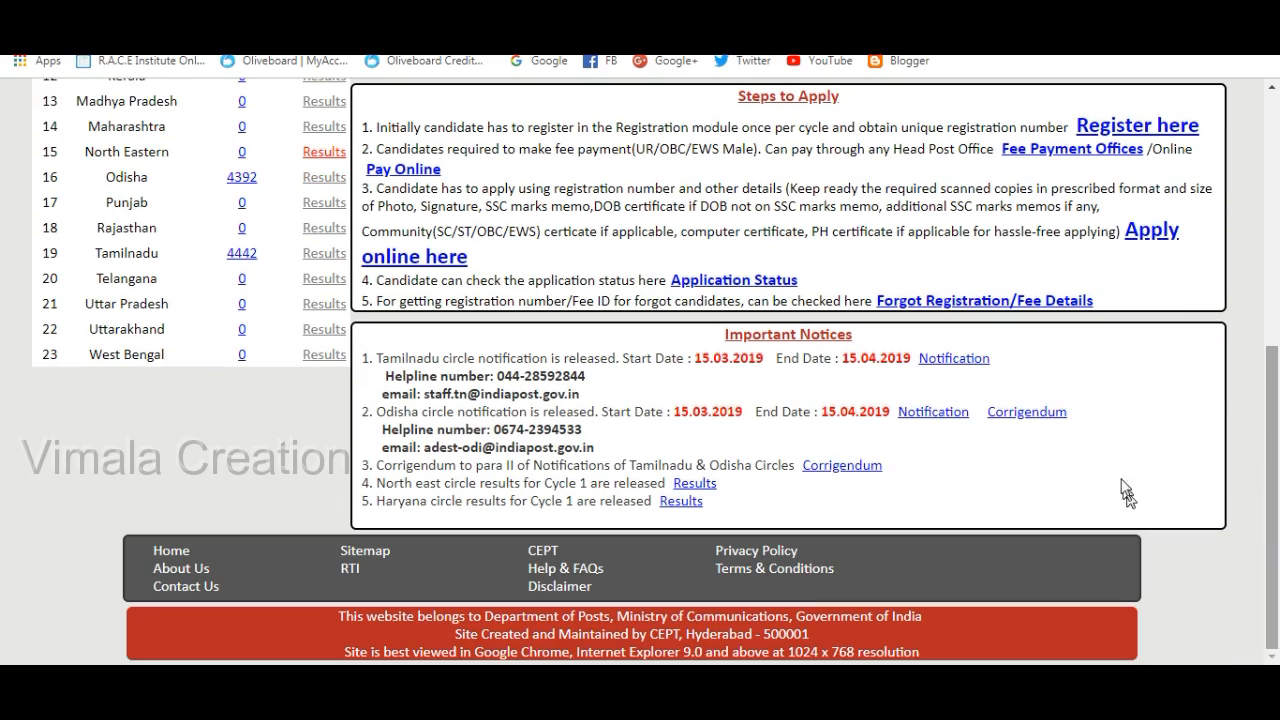
drag(1273, 435, 1276, 281)
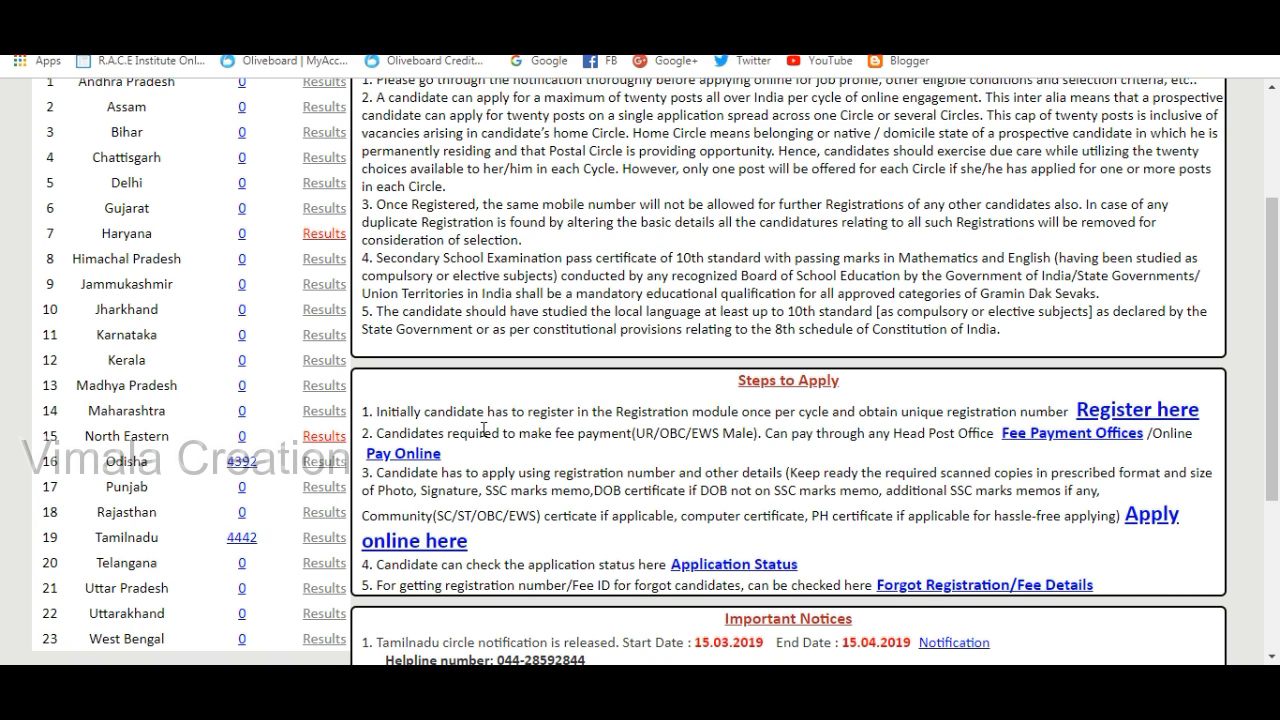
click(1274, 216)
drag(1274, 216, 1274, 168)
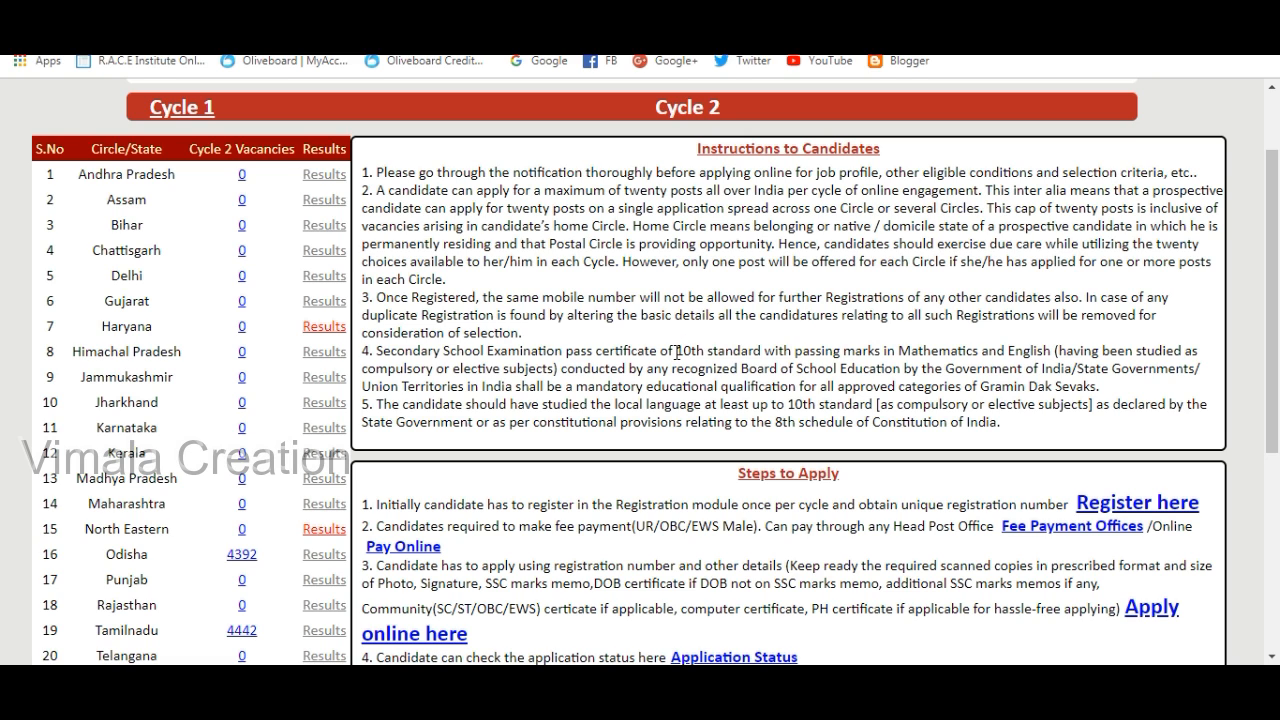
Step: Highlight the '10th standard Mathematics and English' and 'local language up to 10th standard' conditions
drag(677, 352, 1053, 351)
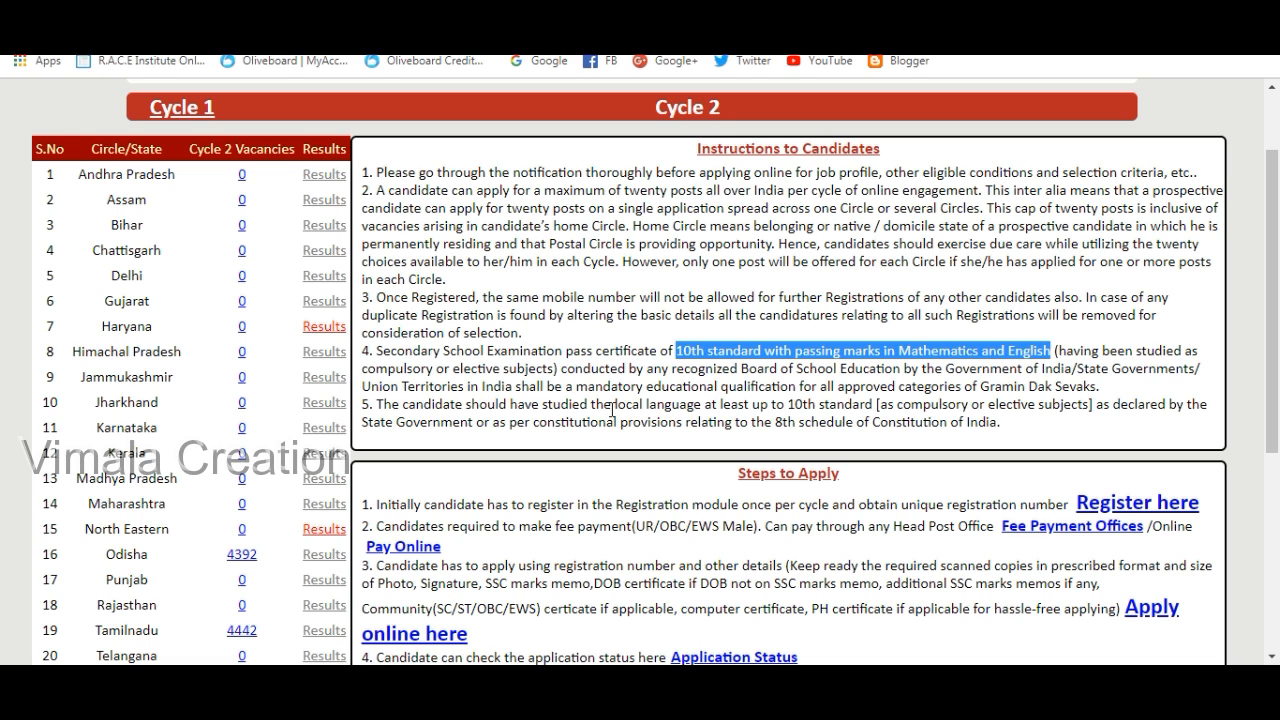
drag(612, 410, 875, 404)
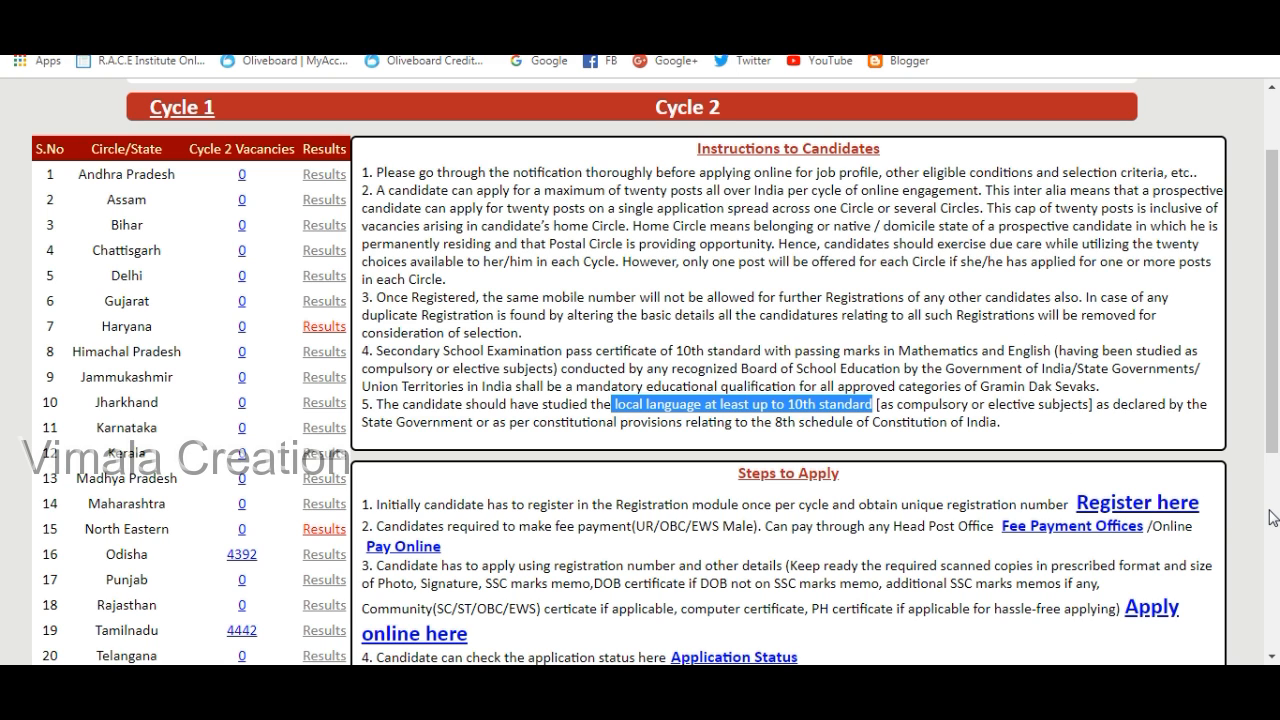
scroll(1272, 517, down, 4)
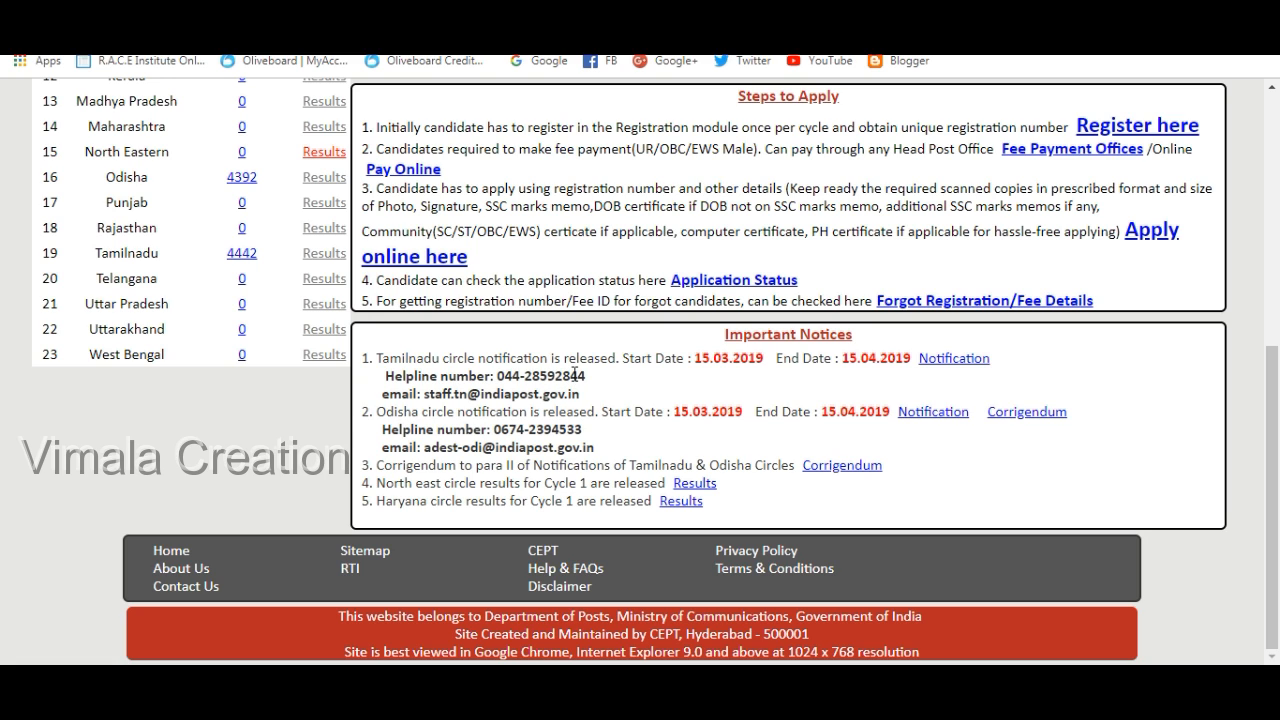
Step: Open the 'Register here' Registration Form and go to its Mobile Number field
click(1117, 131)
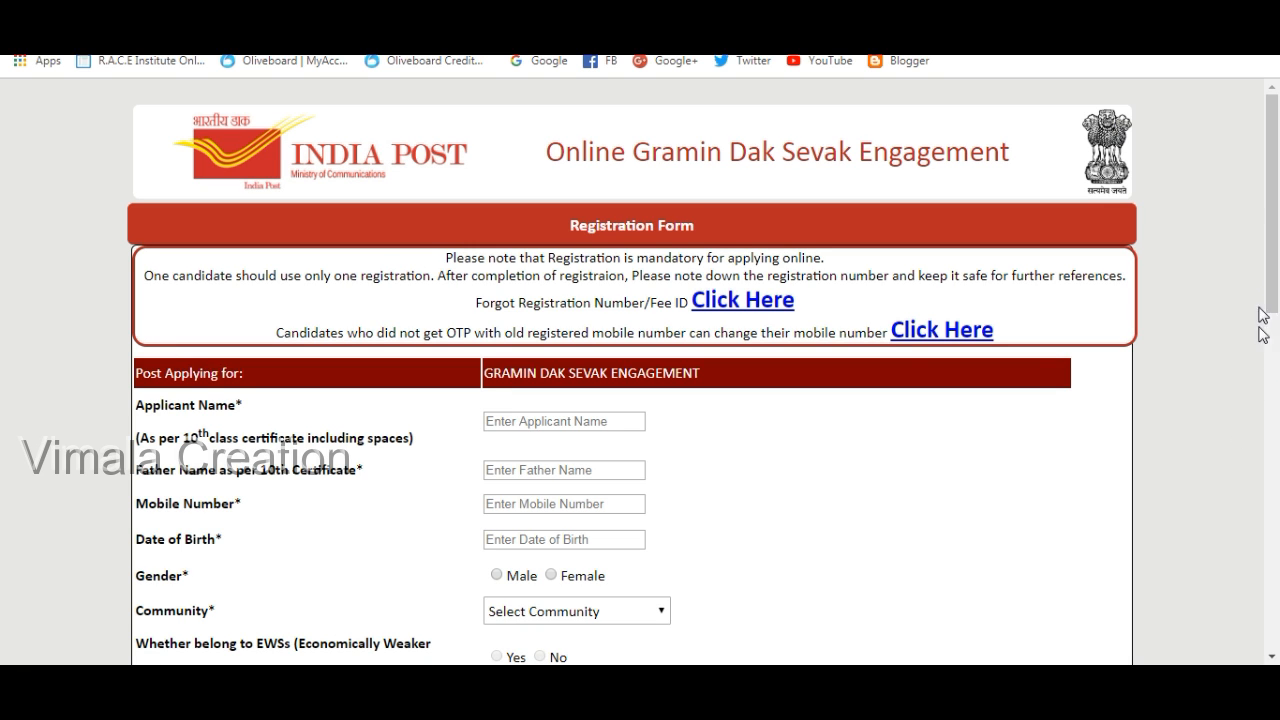
drag(1276, 250, 1276, 336)
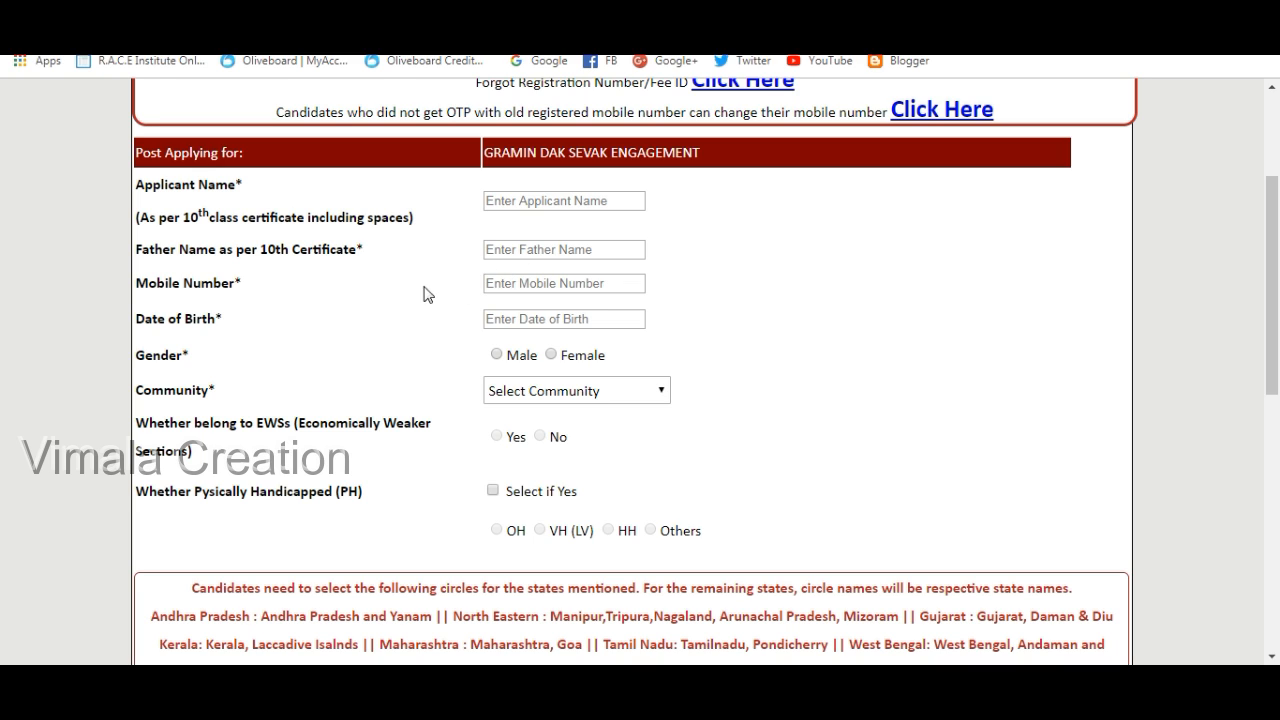
click(502, 286)
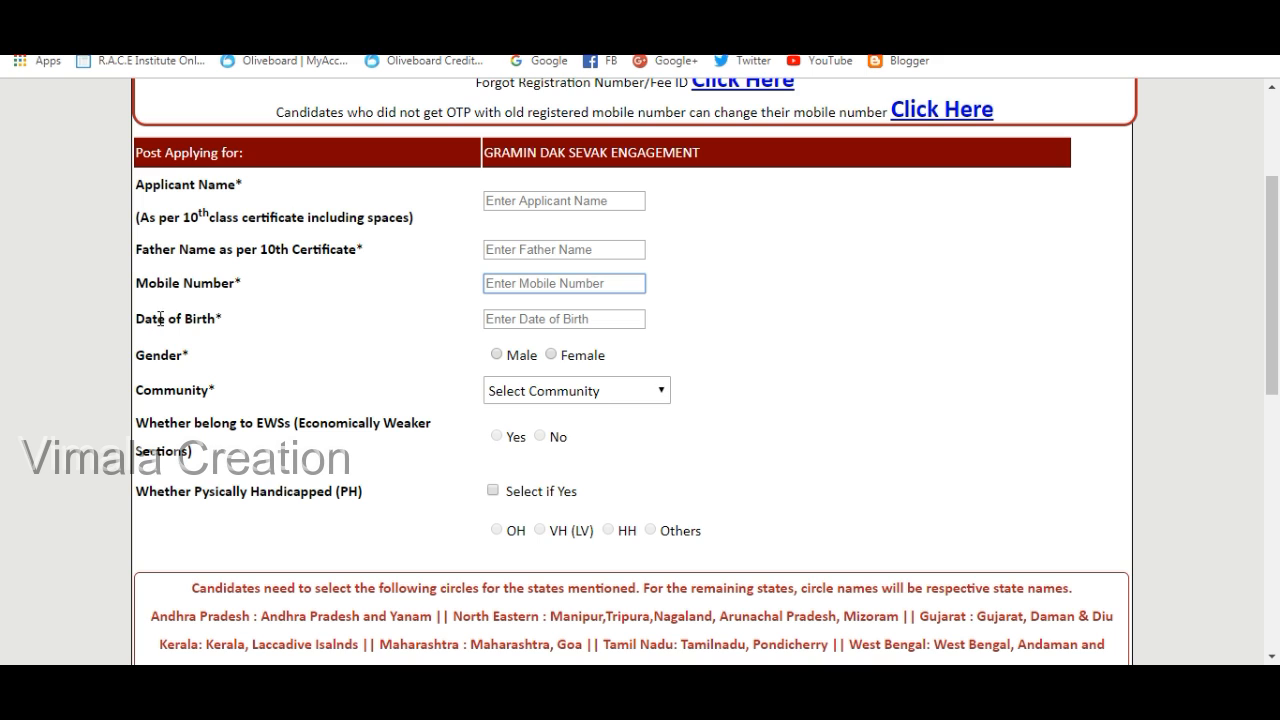
click(585, 319)
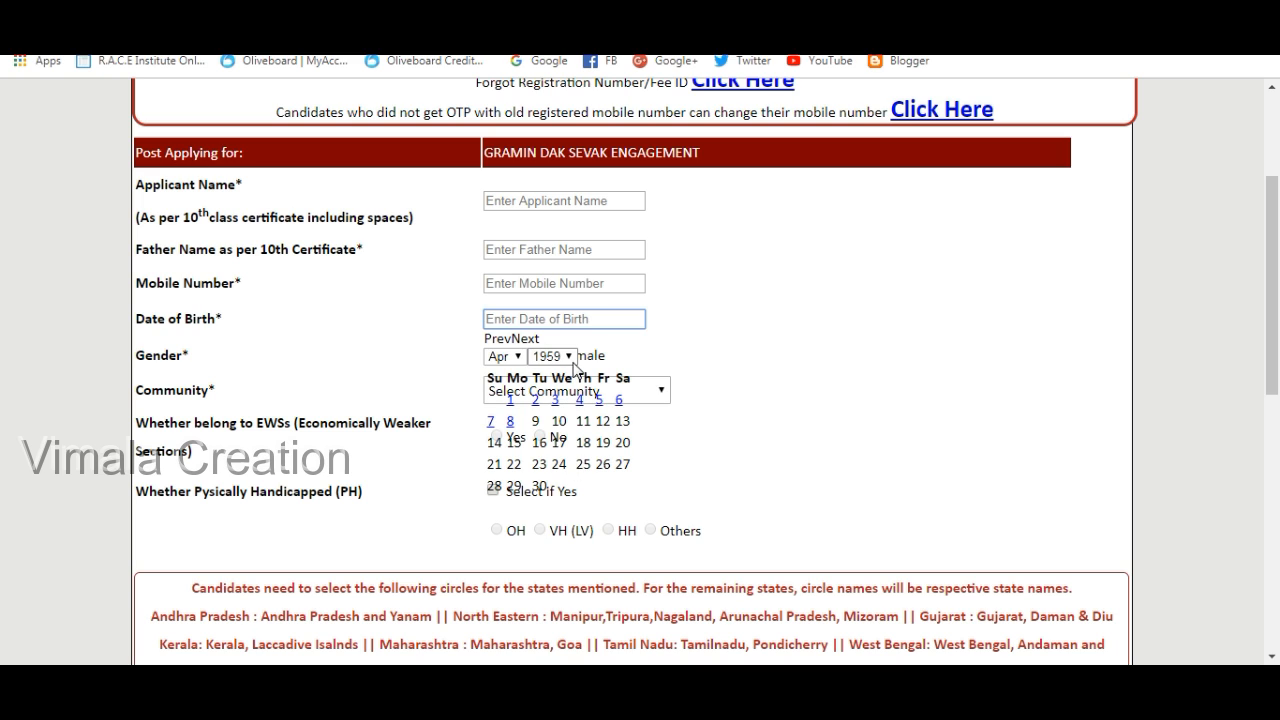
click(572, 357)
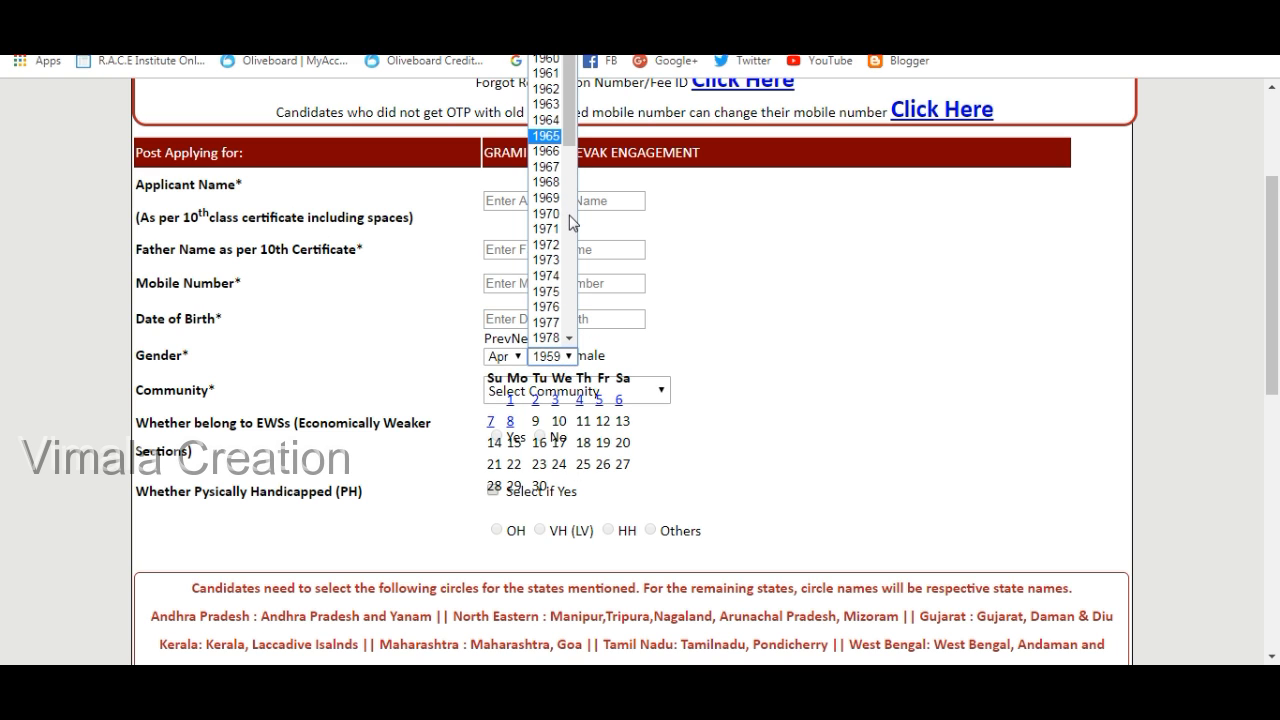
scroll(571, 218, down, 5)
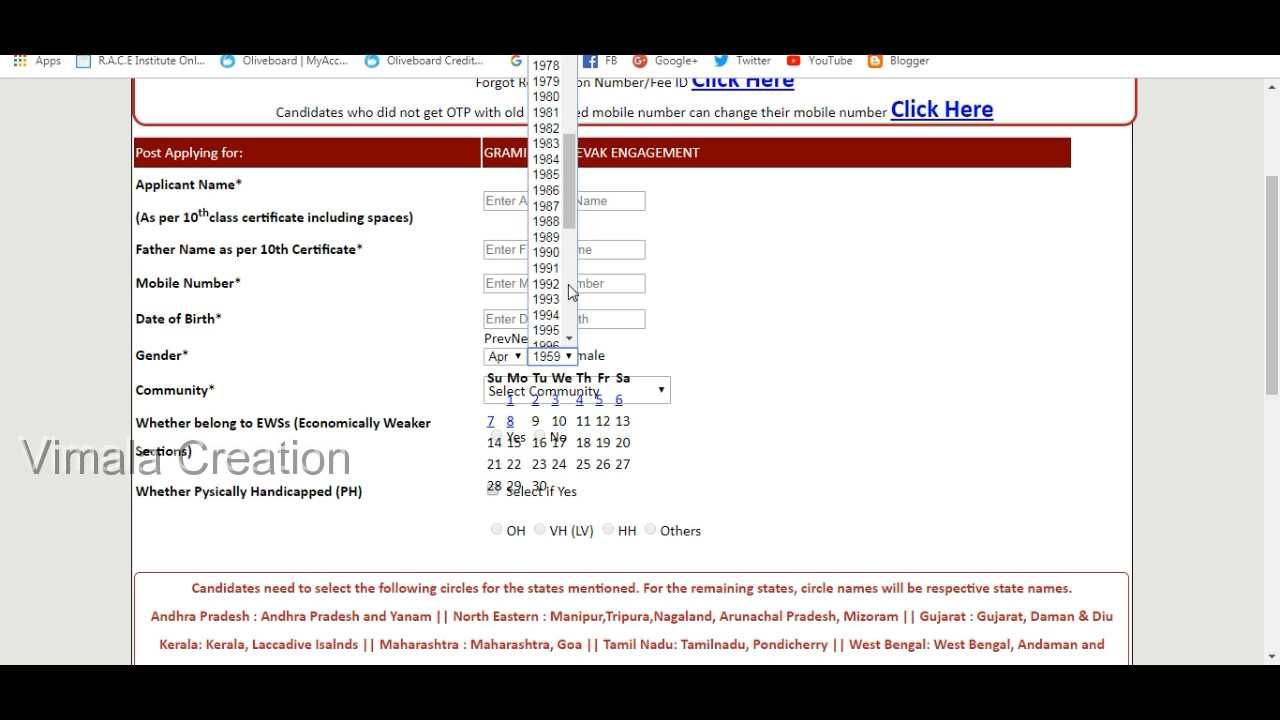
click(558, 302)
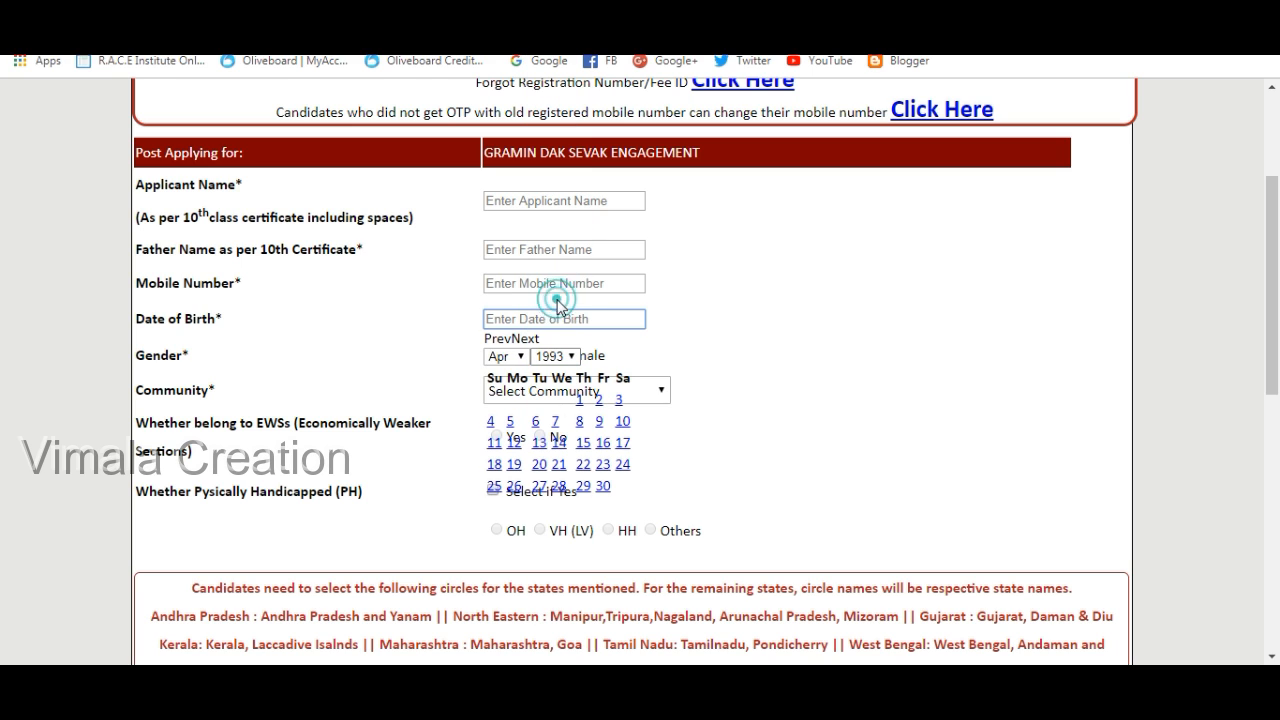
click(499, 362)
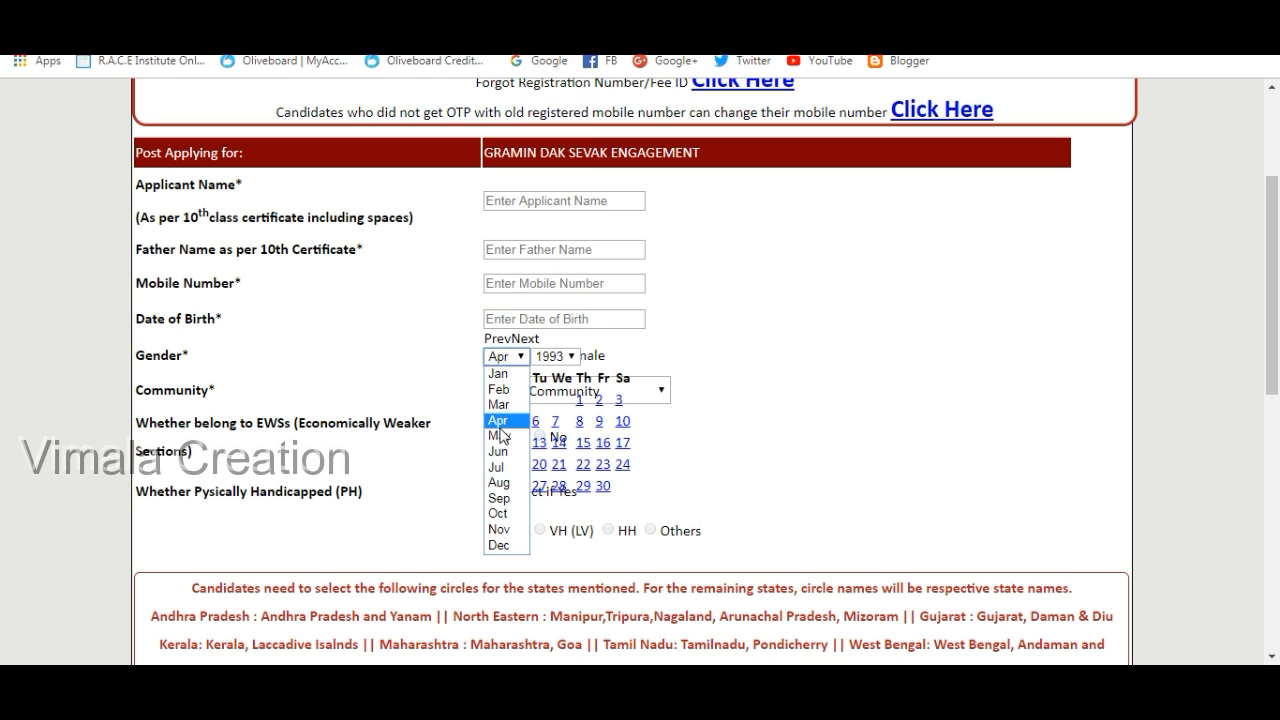
click(500, 437)
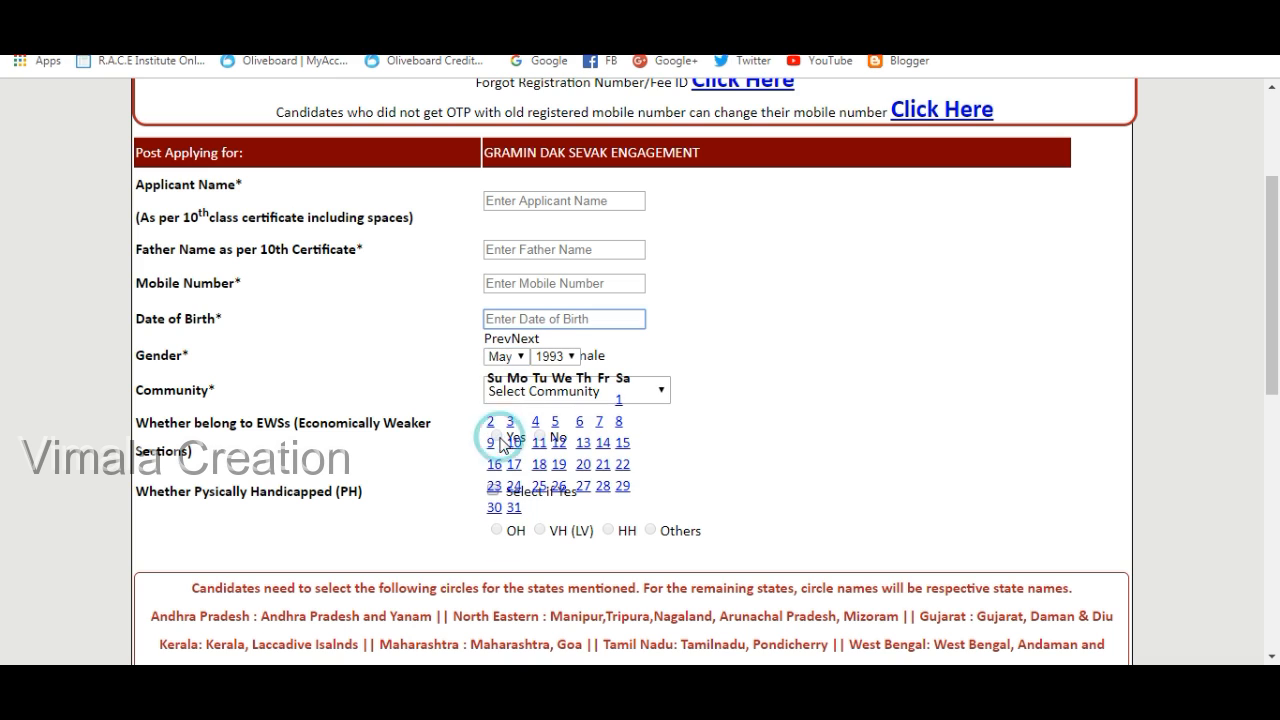
click(621, 465)
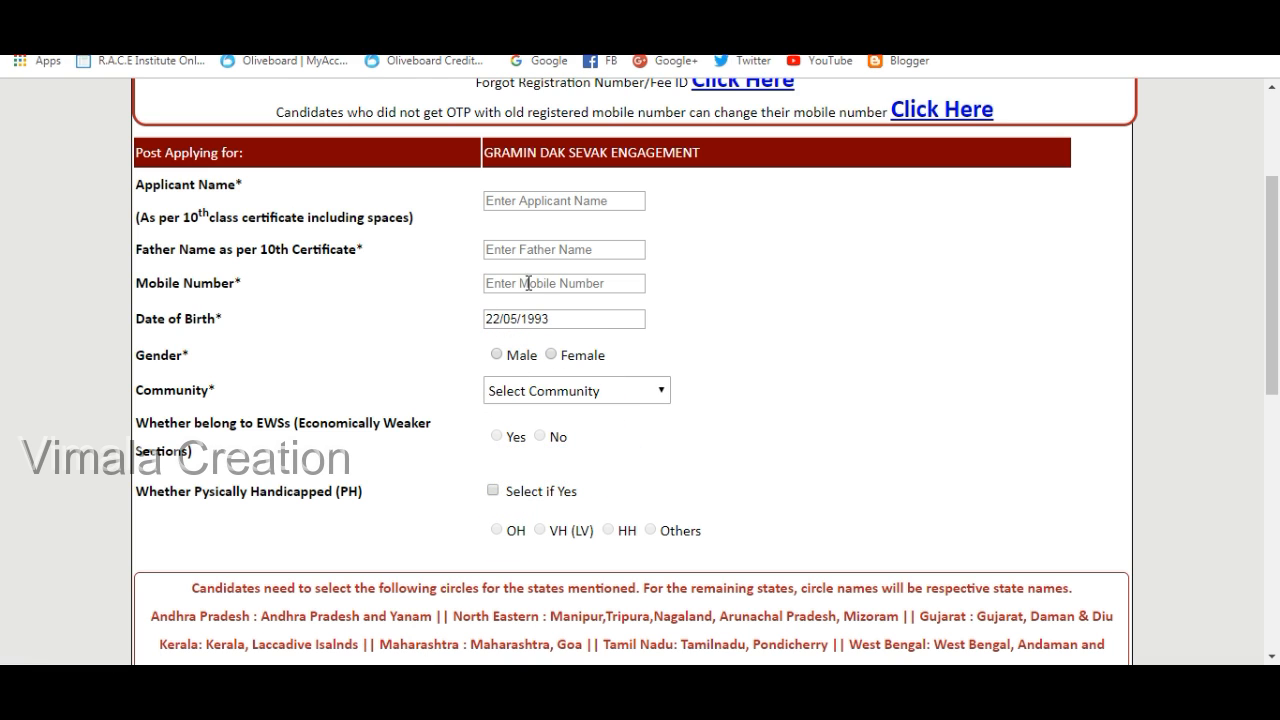
Step: Choose Female as the gender and Un Reserved as the community
click(551, 355)
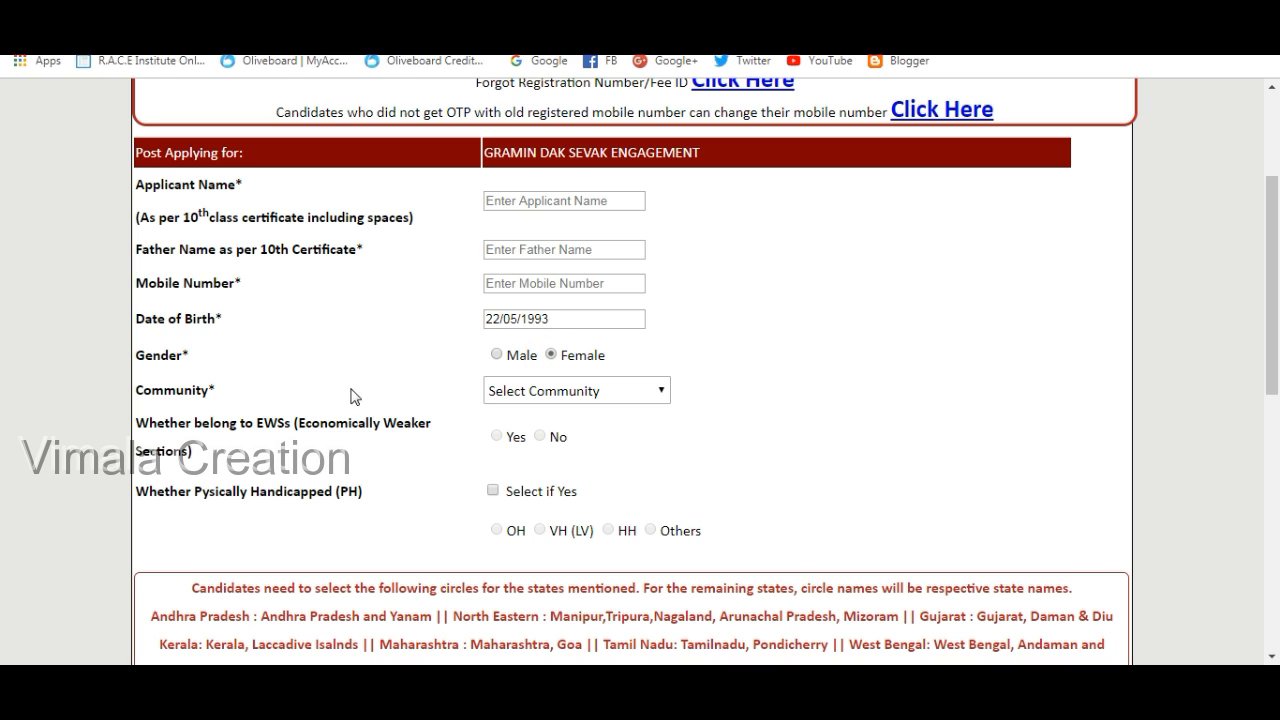
click(500, 391)
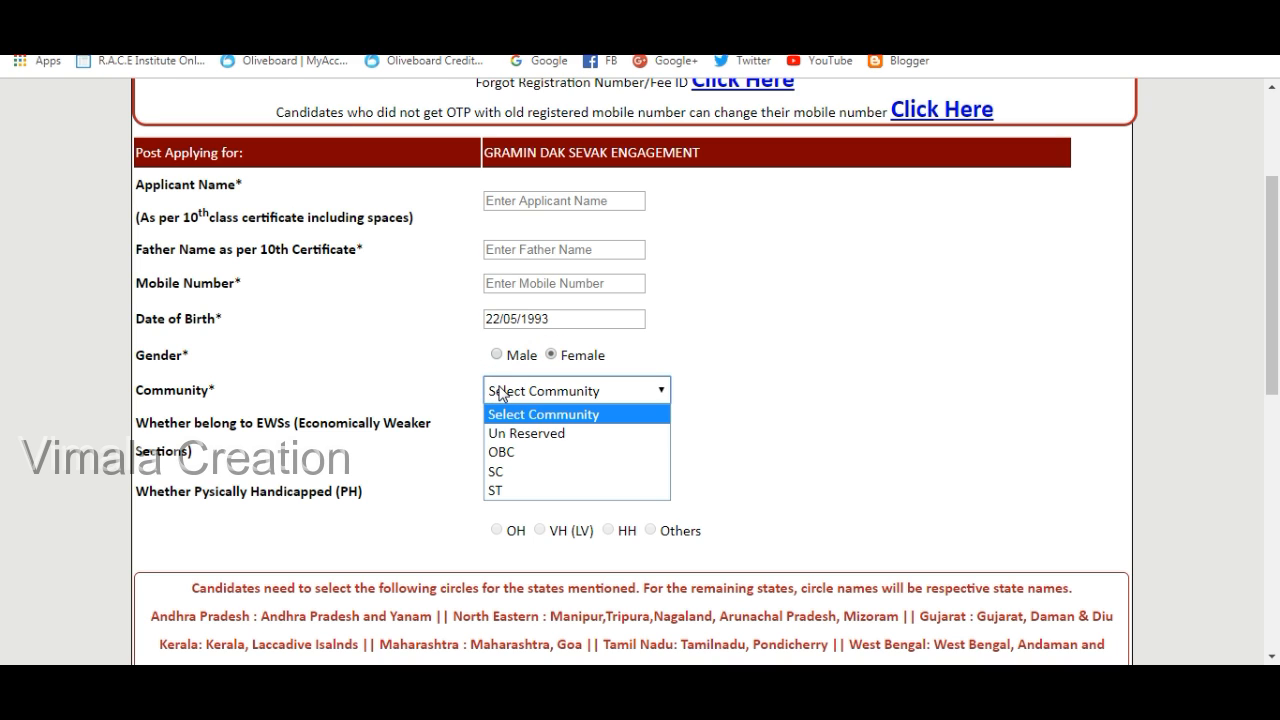
click(601, 447)
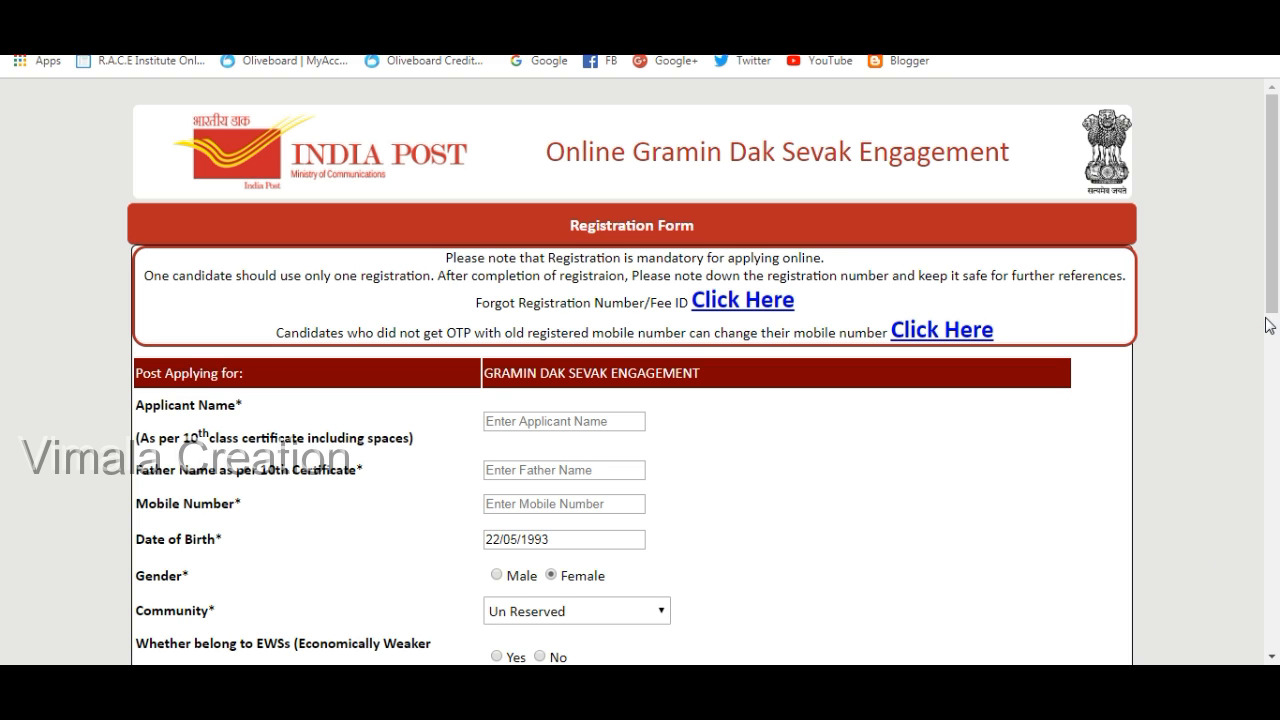
Step: Answer No for EWS and leave the physically handicapped 'Select if Yes' box unticked
drag(1272, 303, 1272, 399)
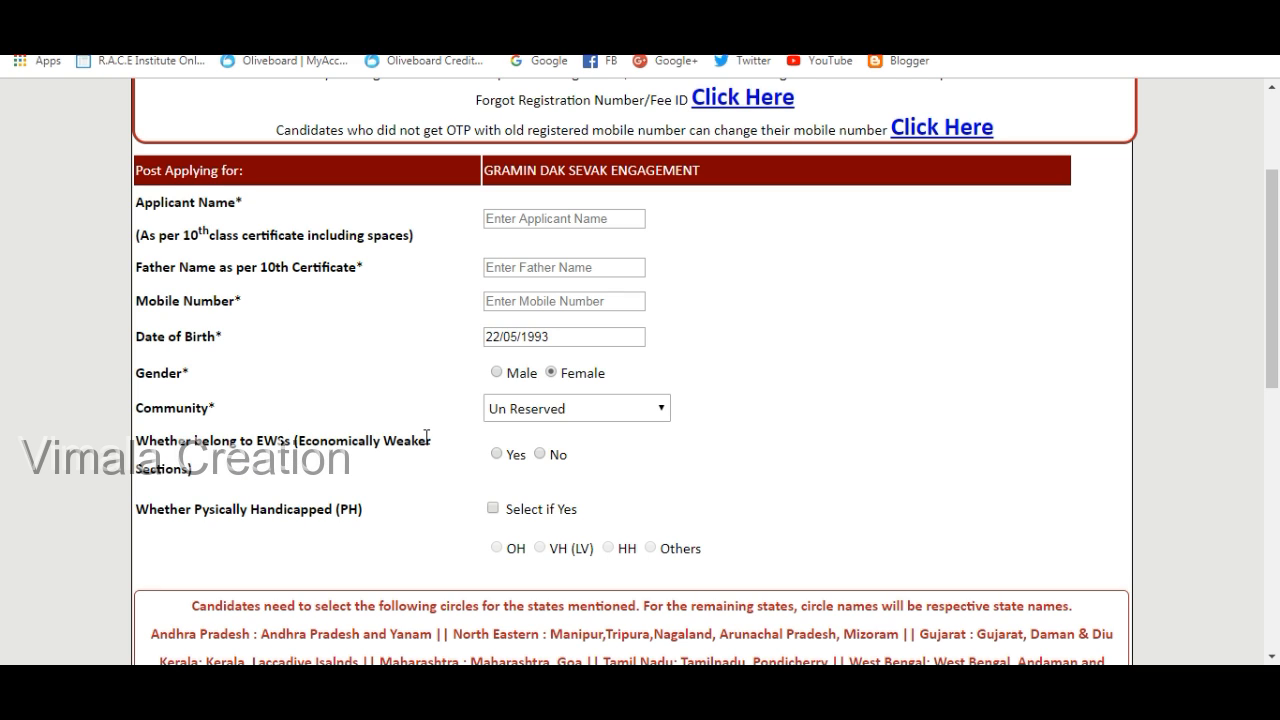
click(540, 454)
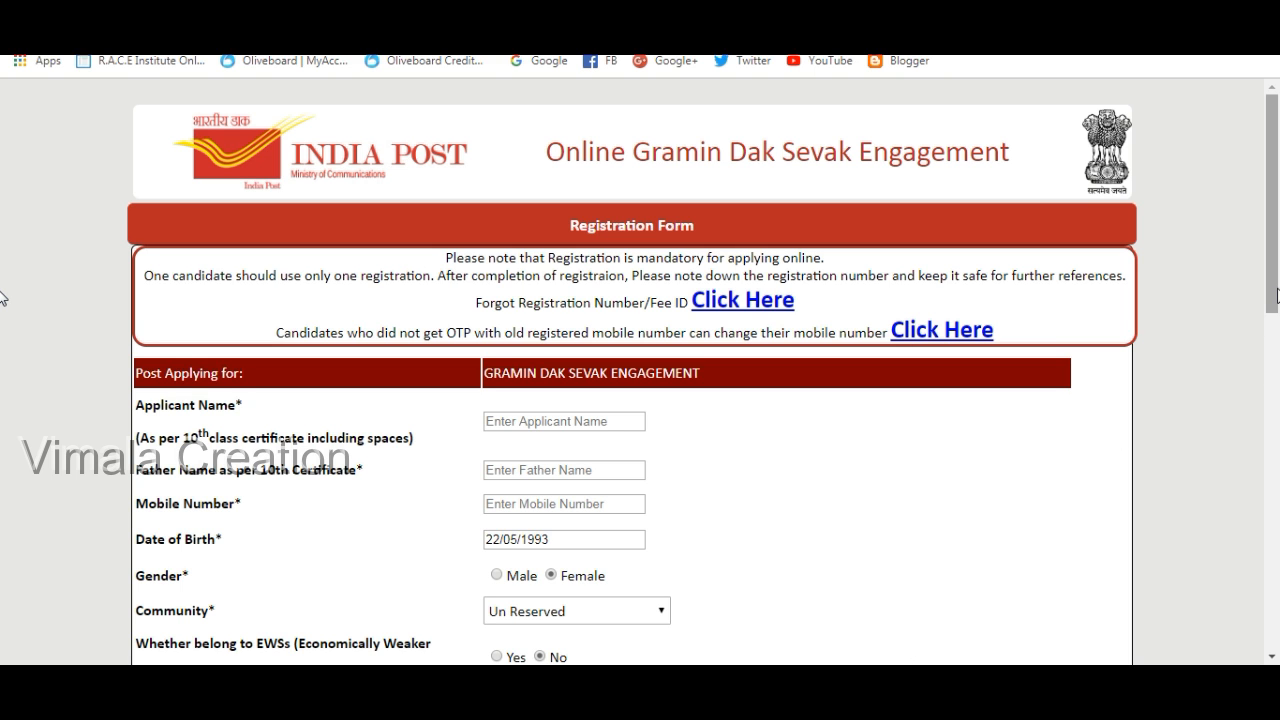
drag(1276, 295, 1260, 398)
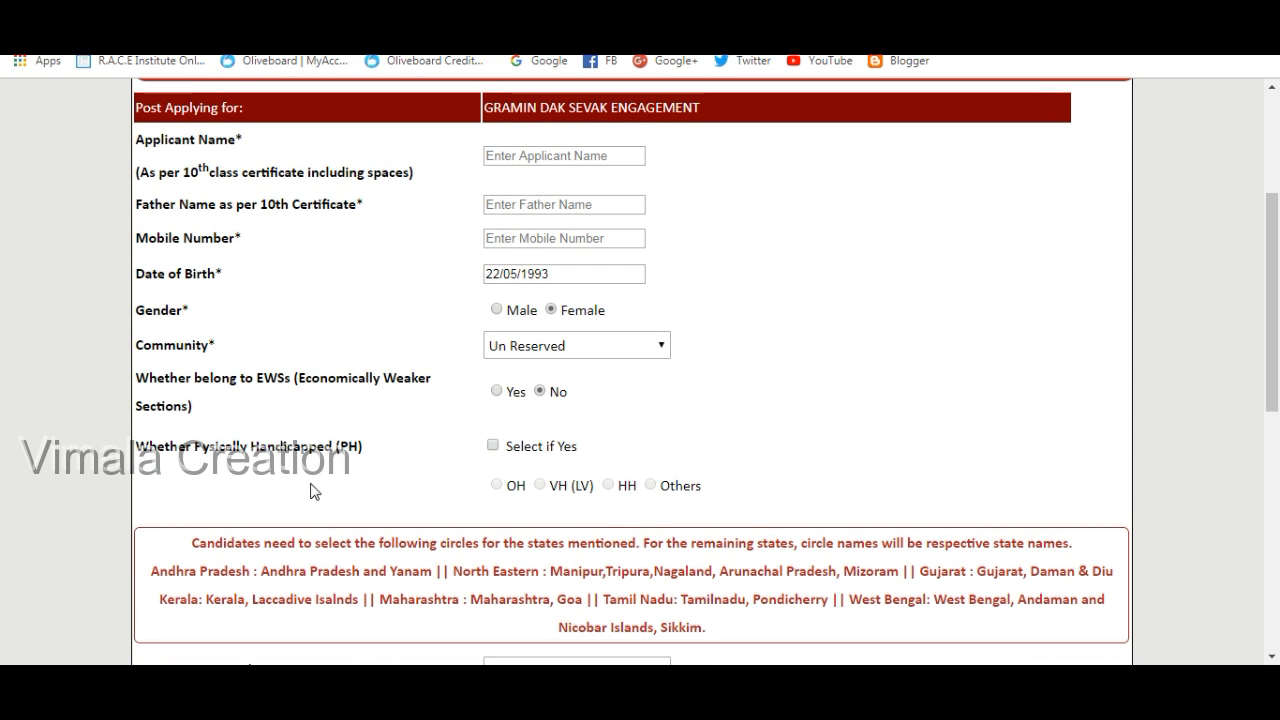
click(493, 446)
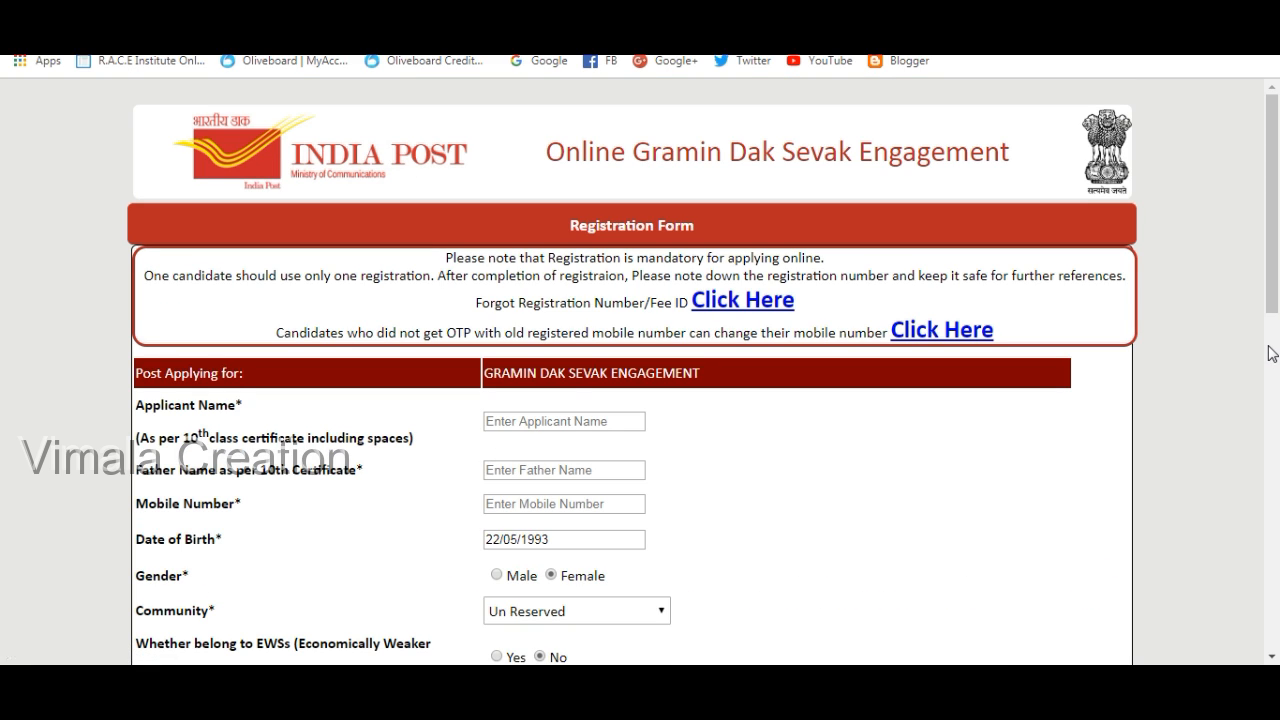
click(1272, 353)
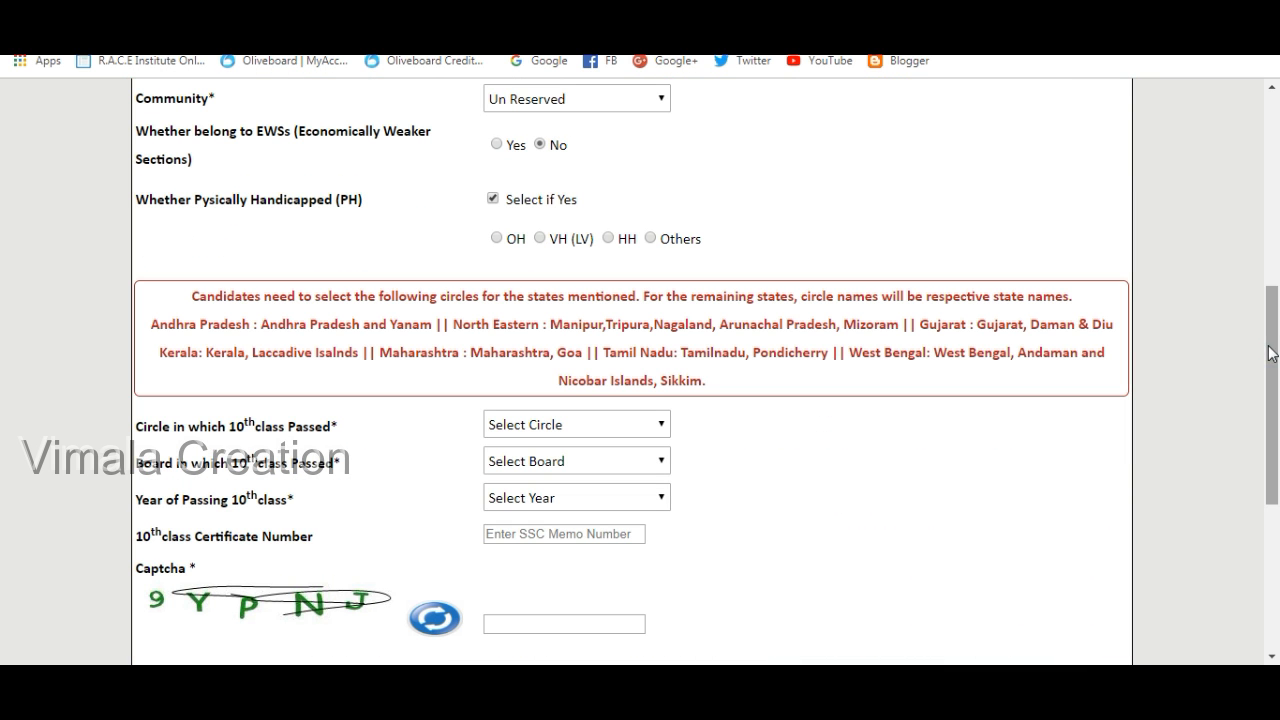
click(491, 199)
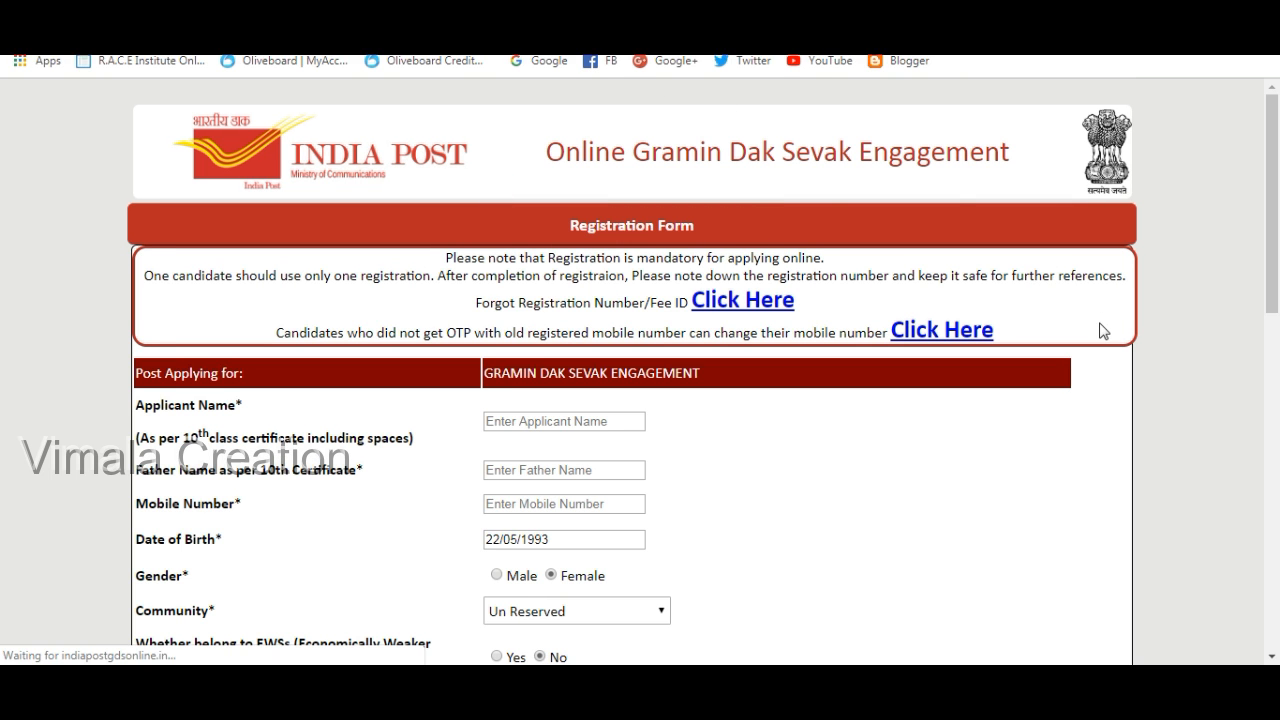
drag(1274, 270, 1274, 539)
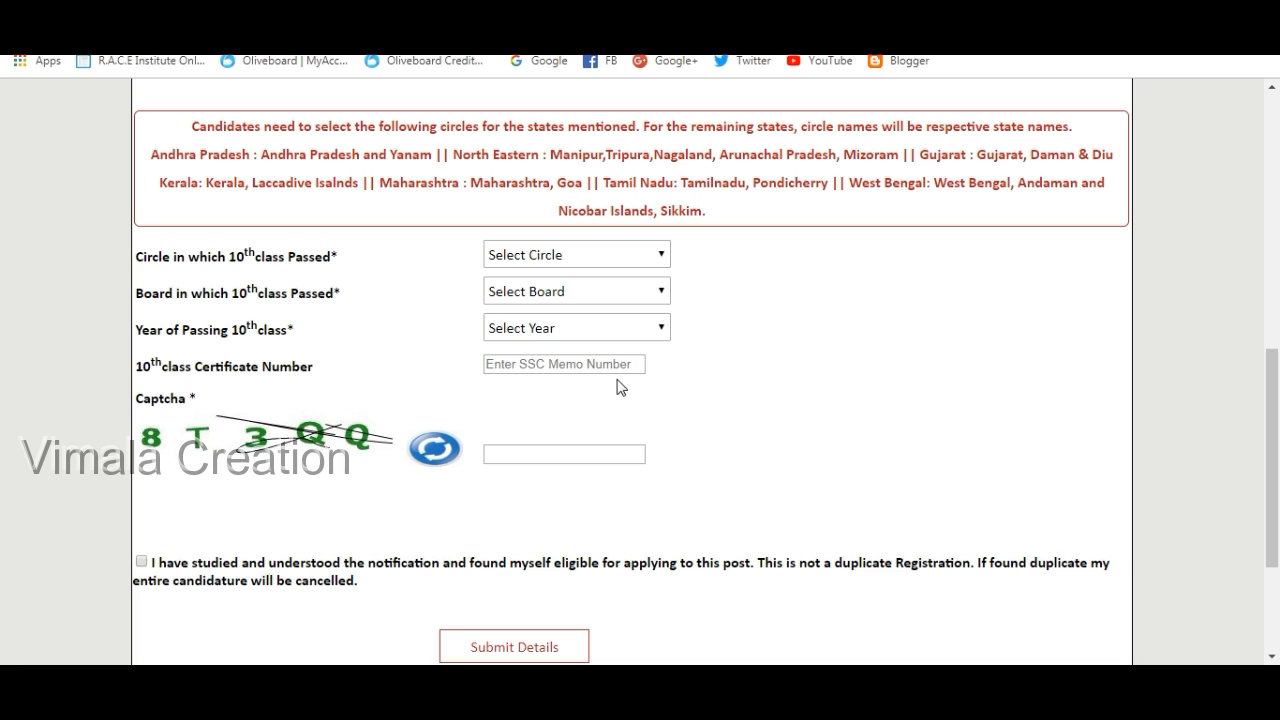
Step: Select Tamilnadu as the circle where 10th class was passed, showing its board choices
click(560, 257)
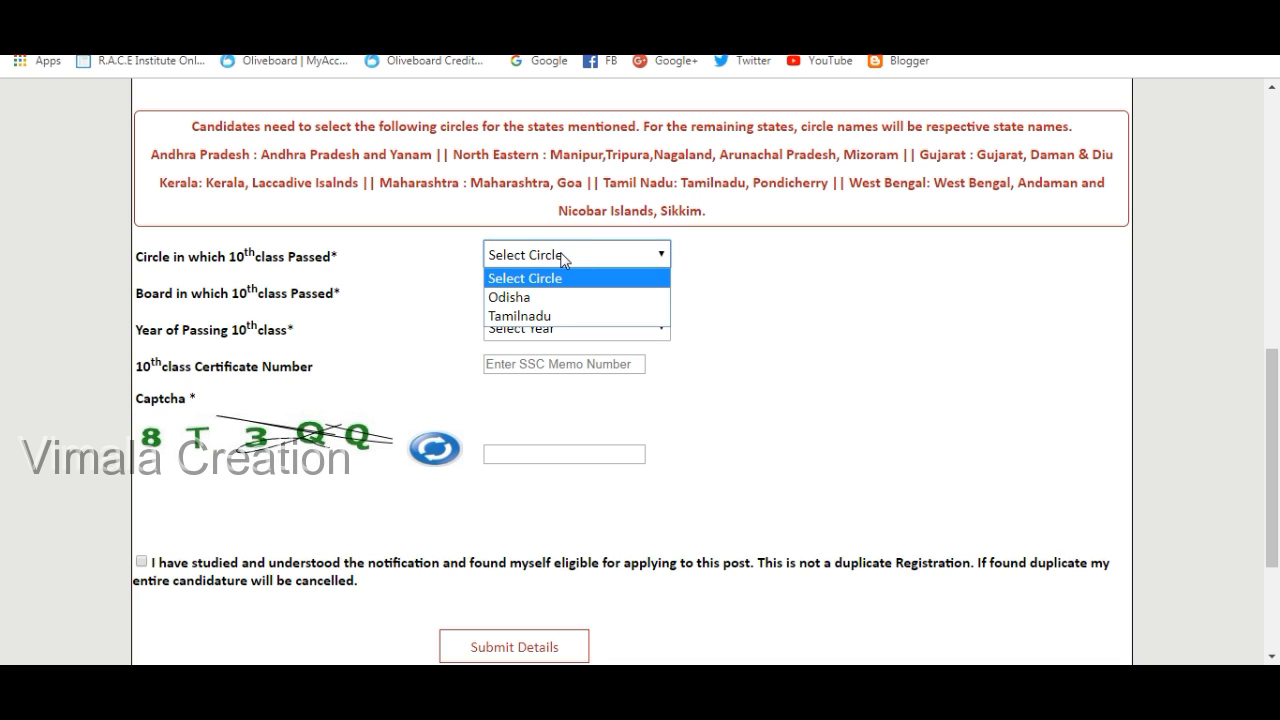
click(543, 316)
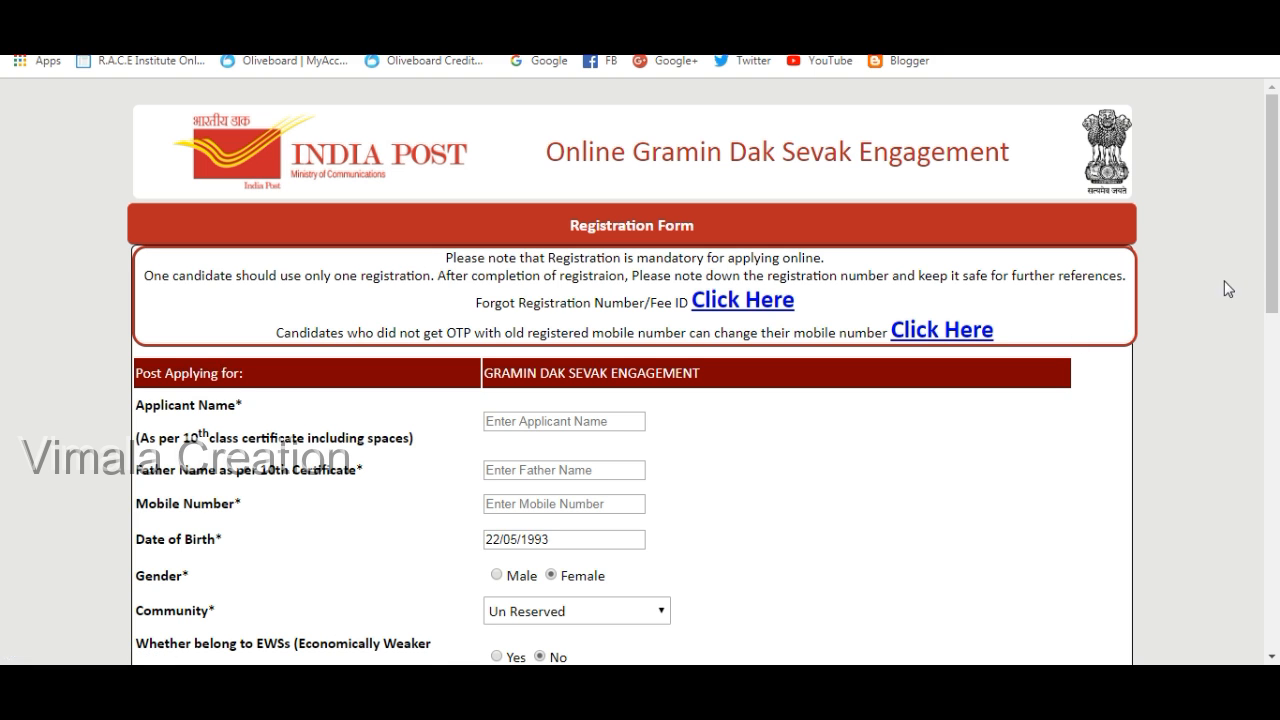
drag(1276, 267, 1277, 545)
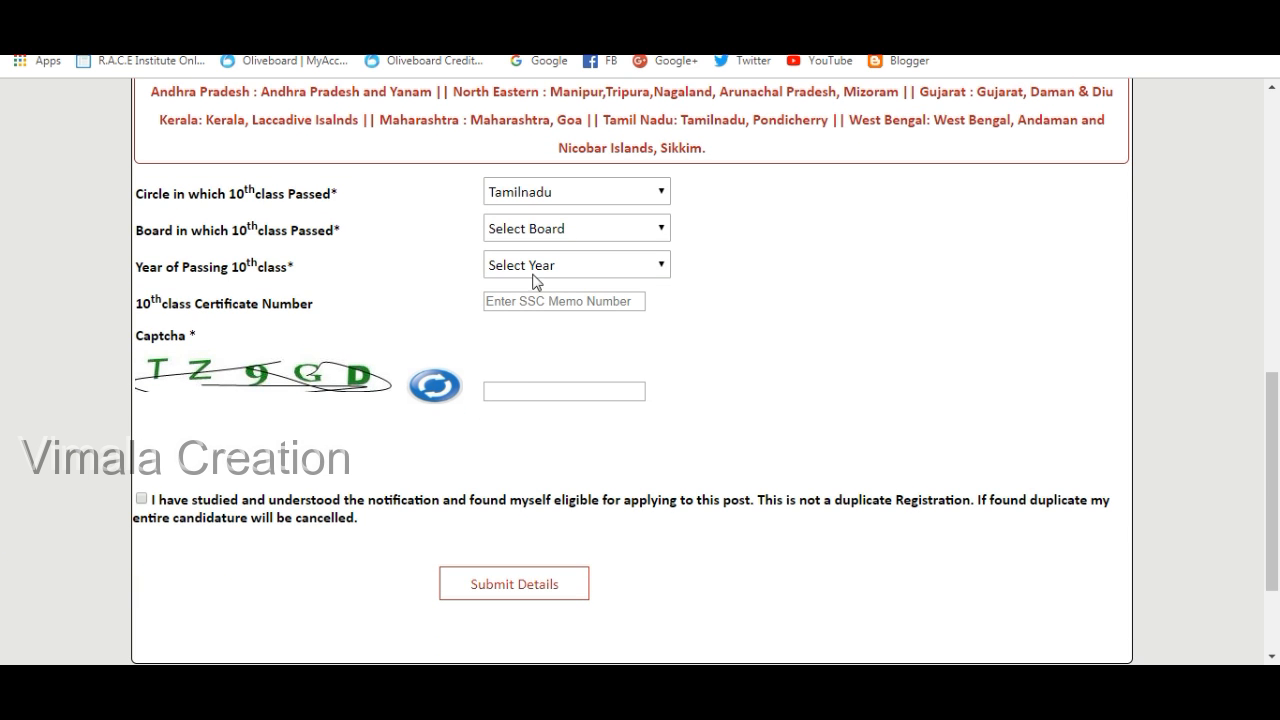
click(597, 229)
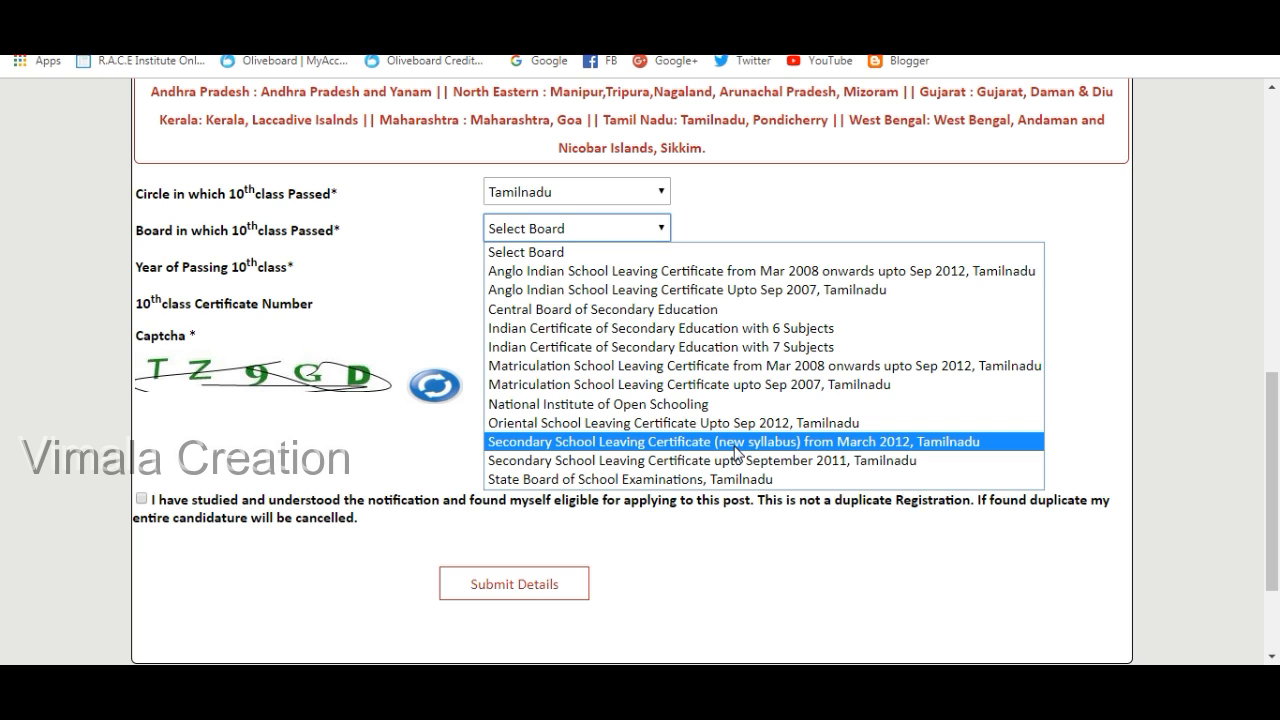
Step: Choose the SSLC upto September 2011 board and 2008 as the year of passing
click(868, 461)
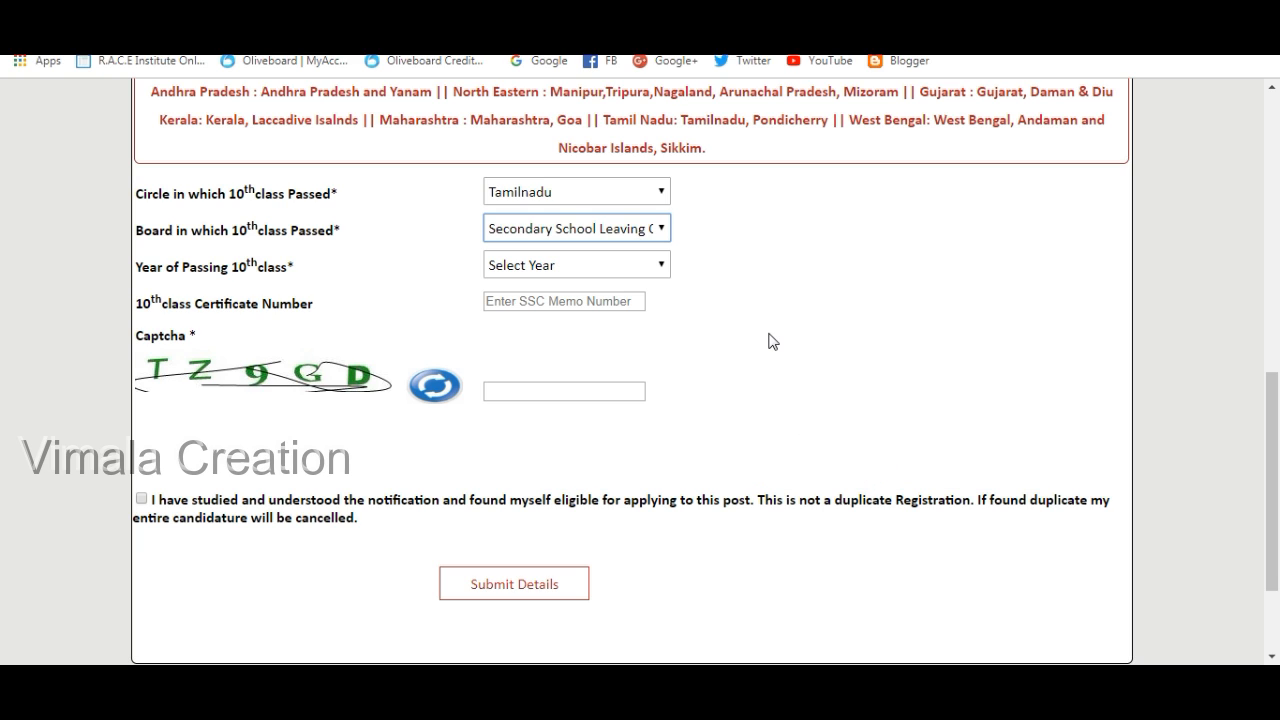
click(638, 268)
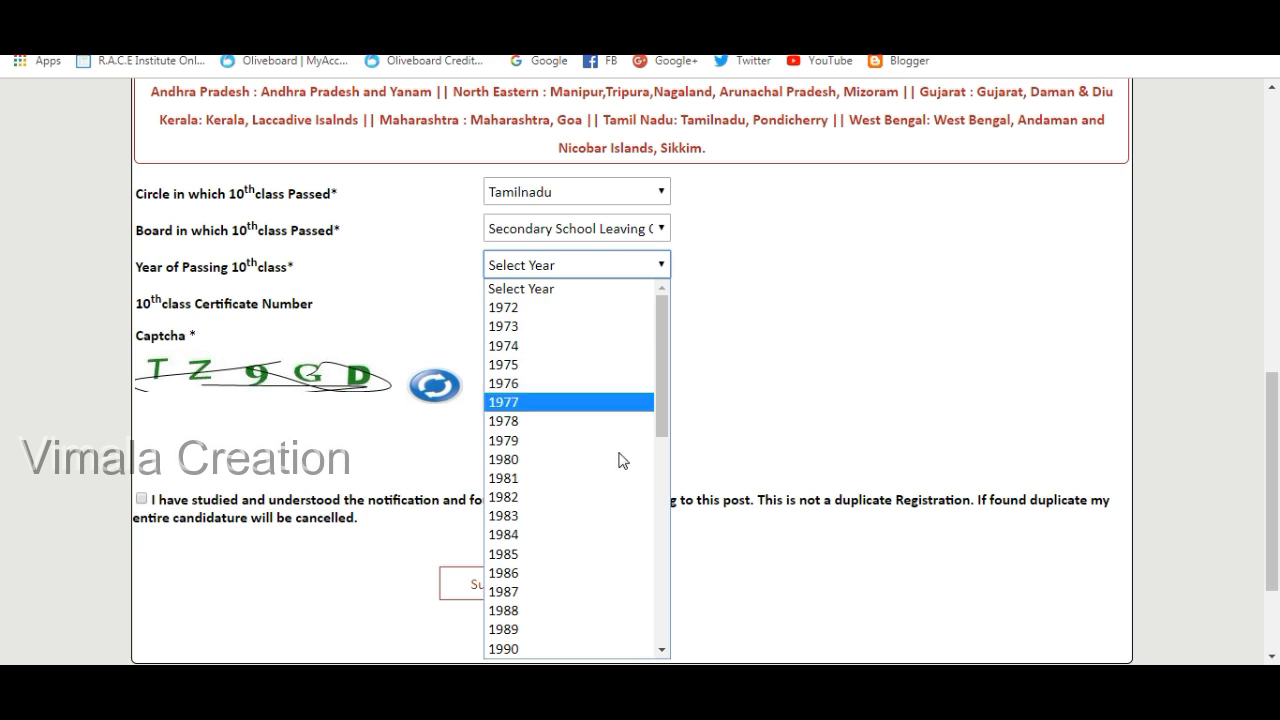
click(664, 522)
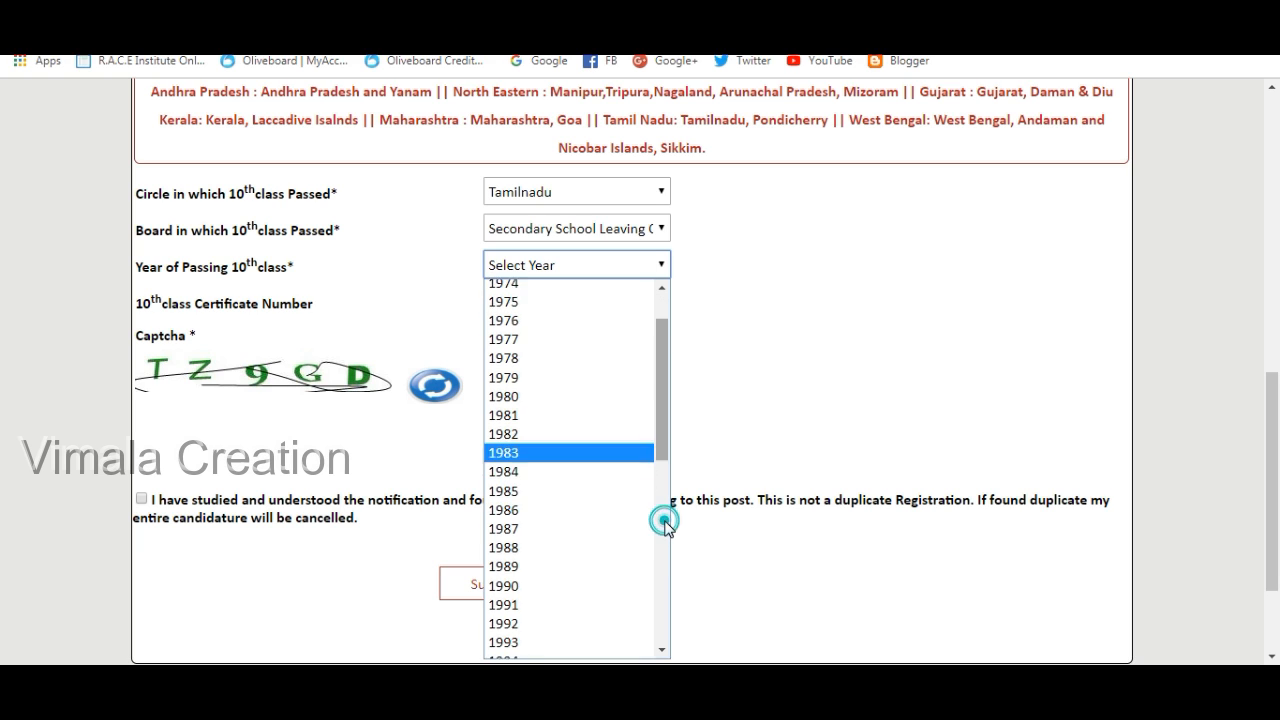
click(661, 585)
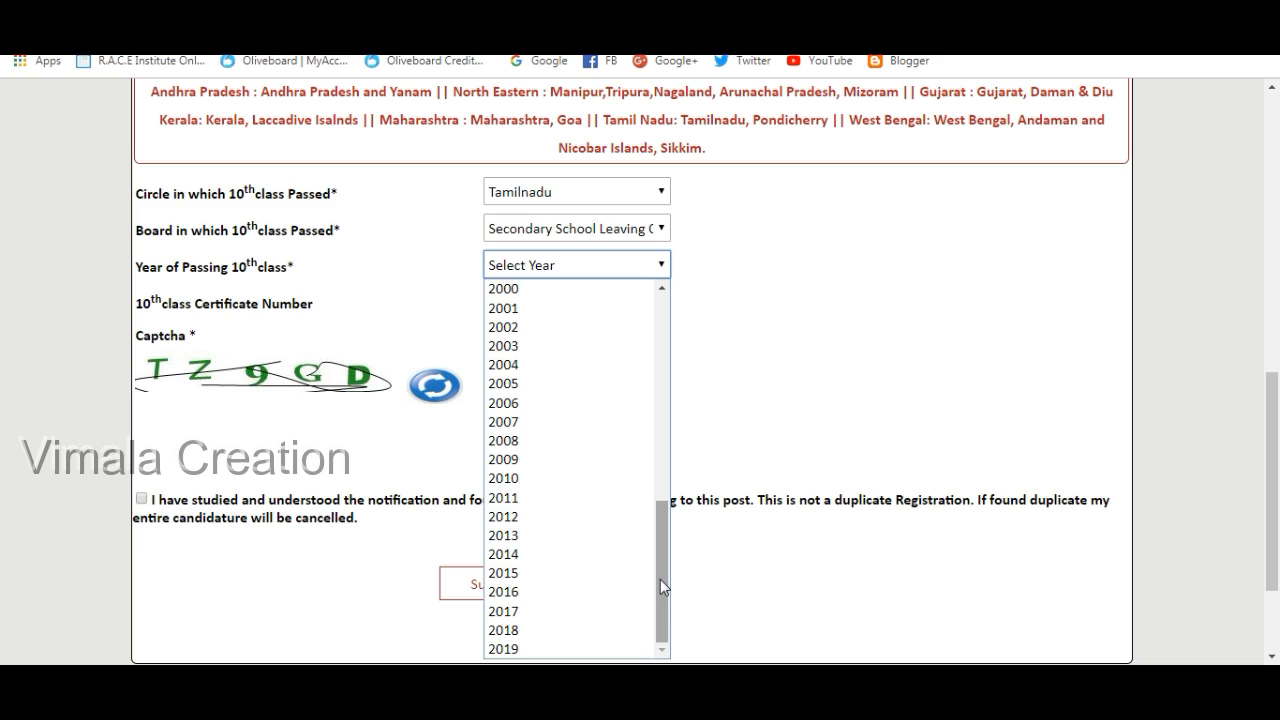
click(629, 436)
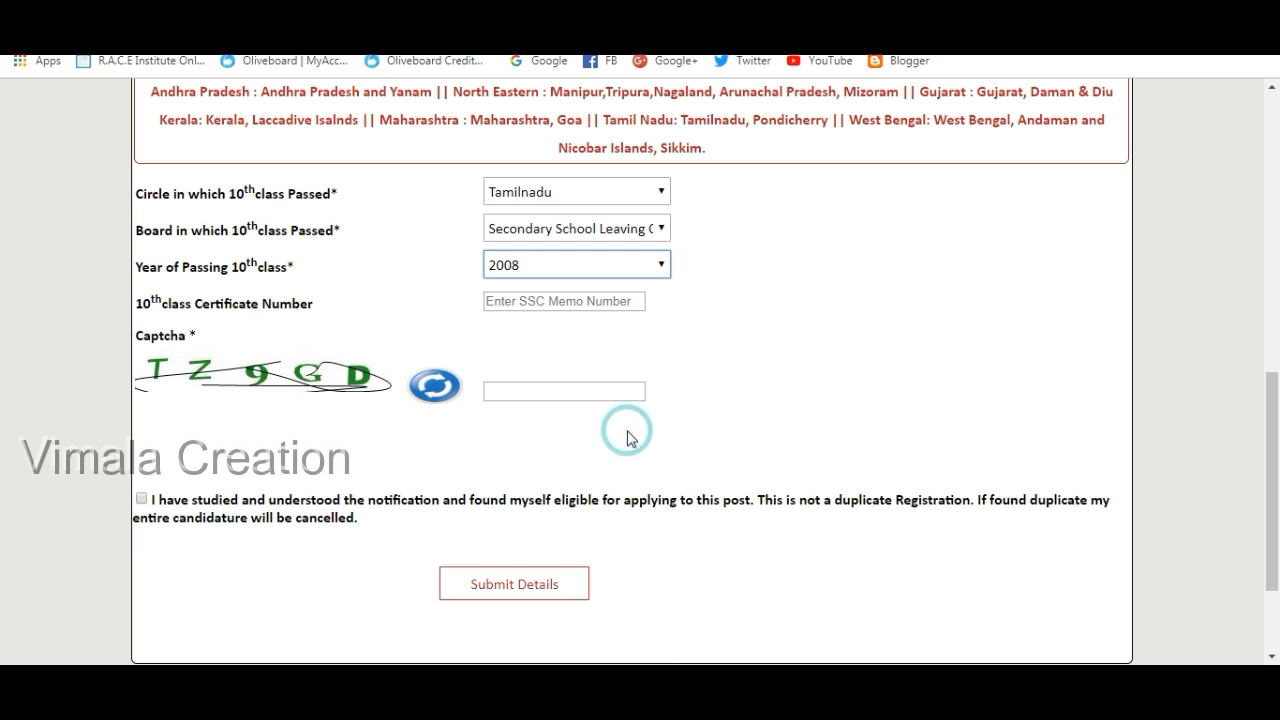
click(600, 308)
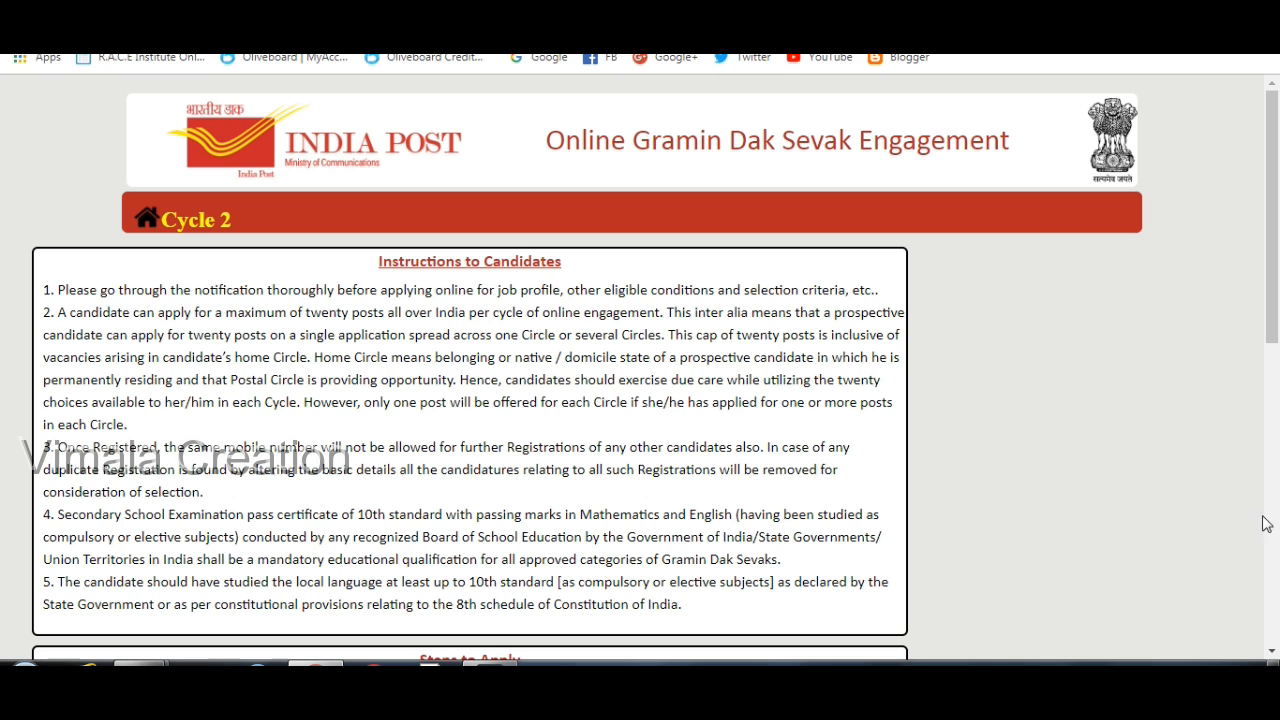
Step: Follow 'Apply online here' under Steps to Apply to reach the verification page
scroll(1273, 538, down, 5)
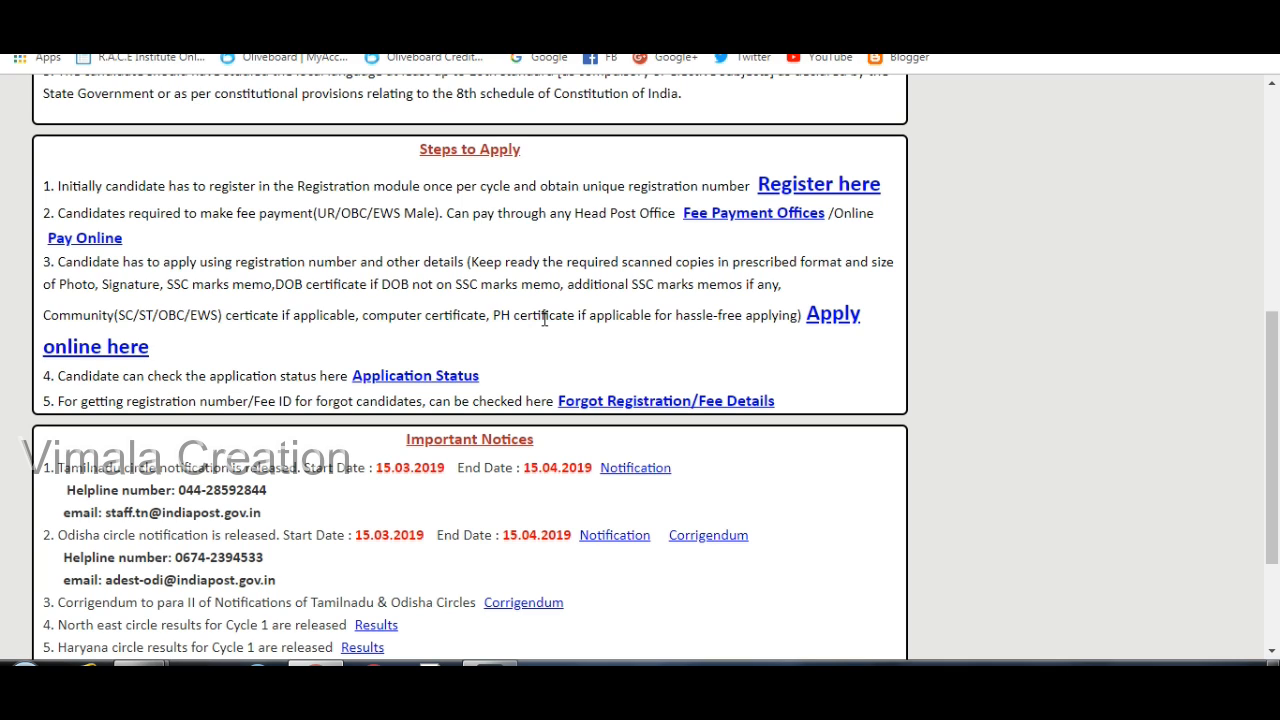
click(826, 320)
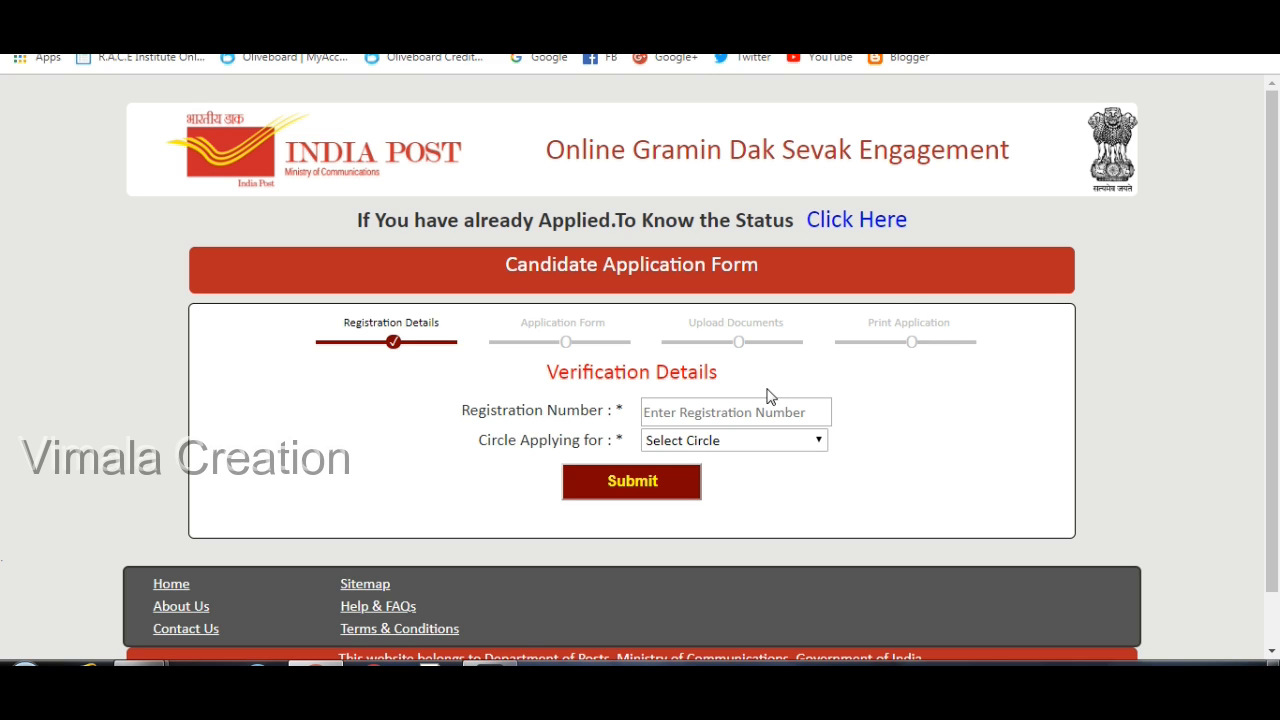
Step: Paste the registration number, choose Tamilnadu as the circle, and request an OTP
click(732, 418)
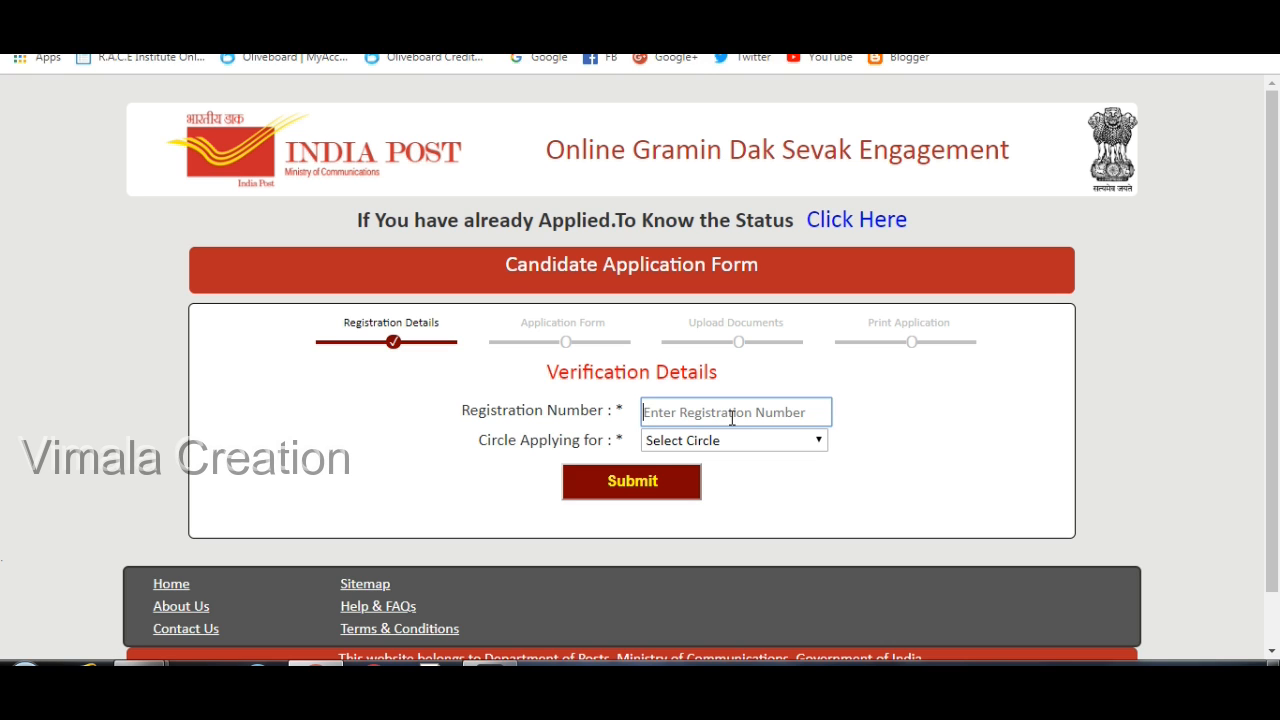
key(ctrl+v)
click(749, 438)
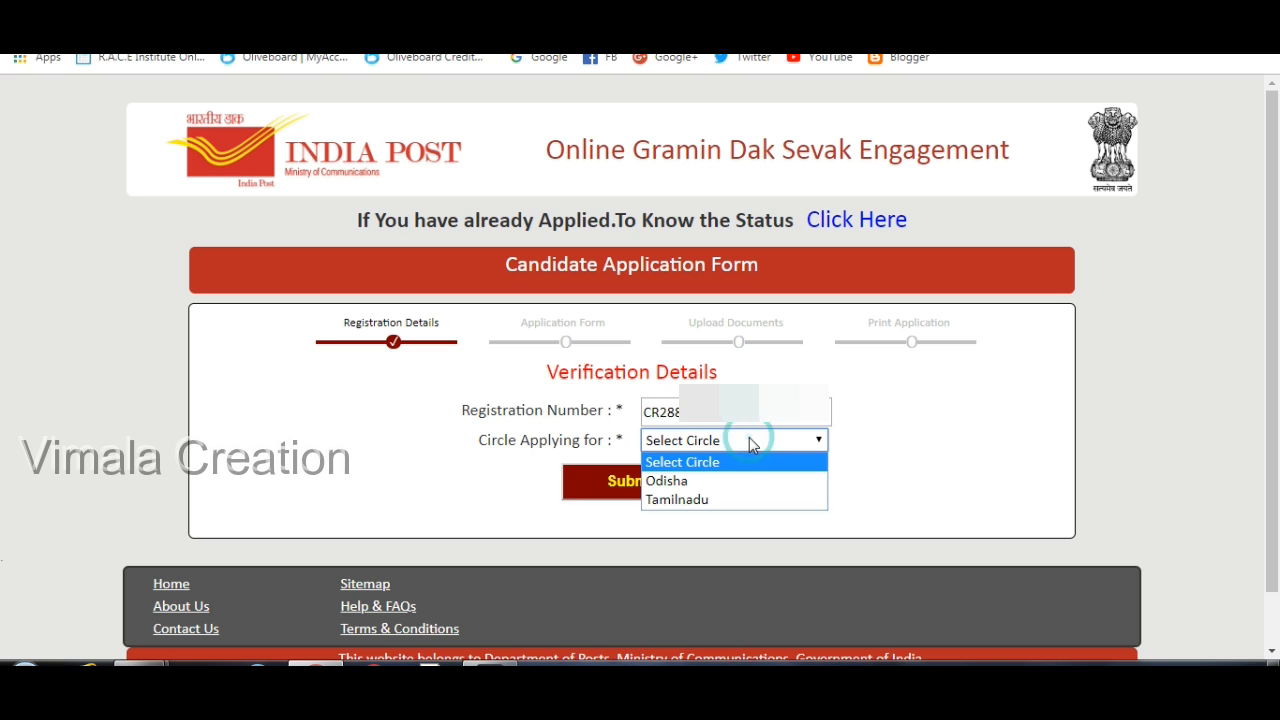
click(727, 503)
click(665, 487)
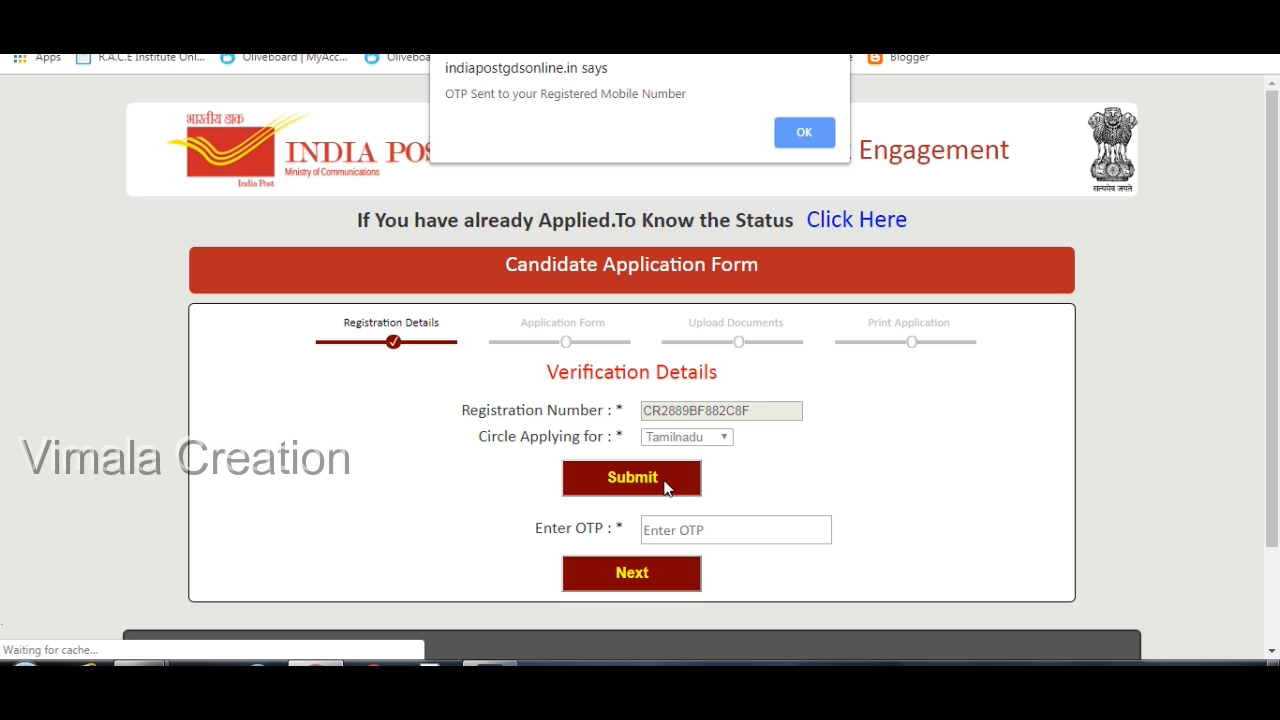
Step: Enter the received OTP to verify and reach the Personal Details form
click(811, 134)
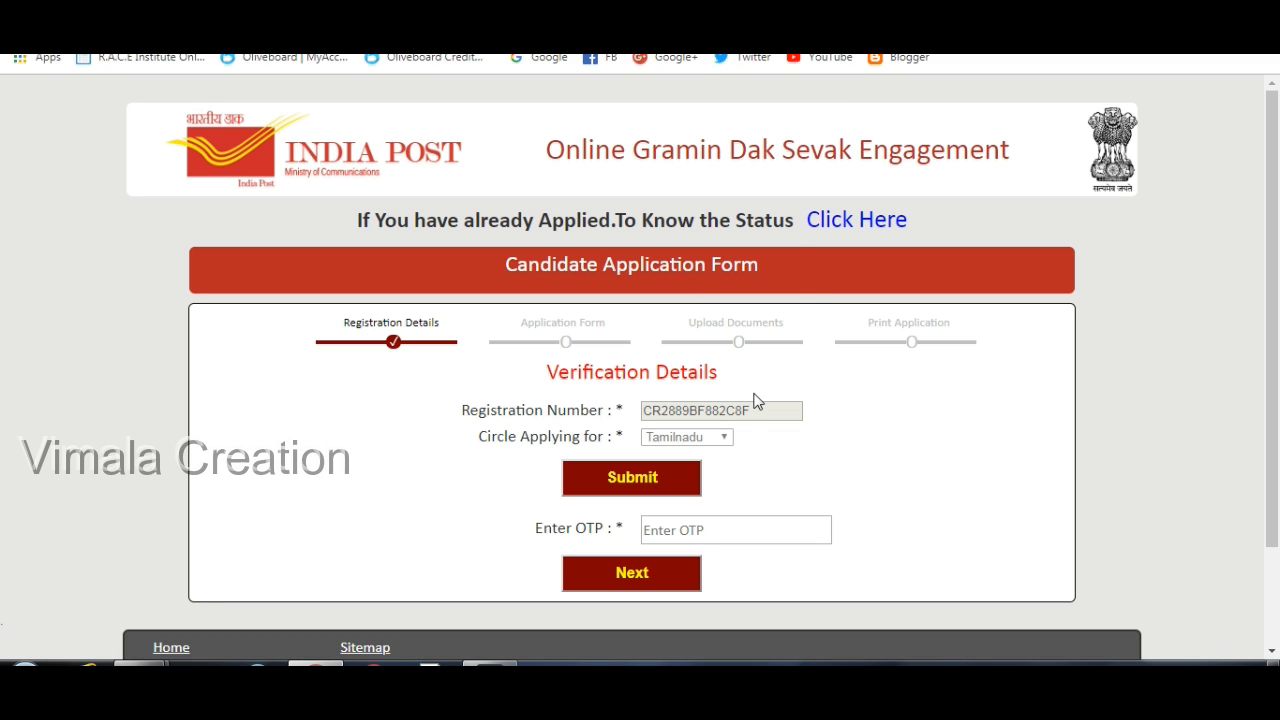
click(694, 530)
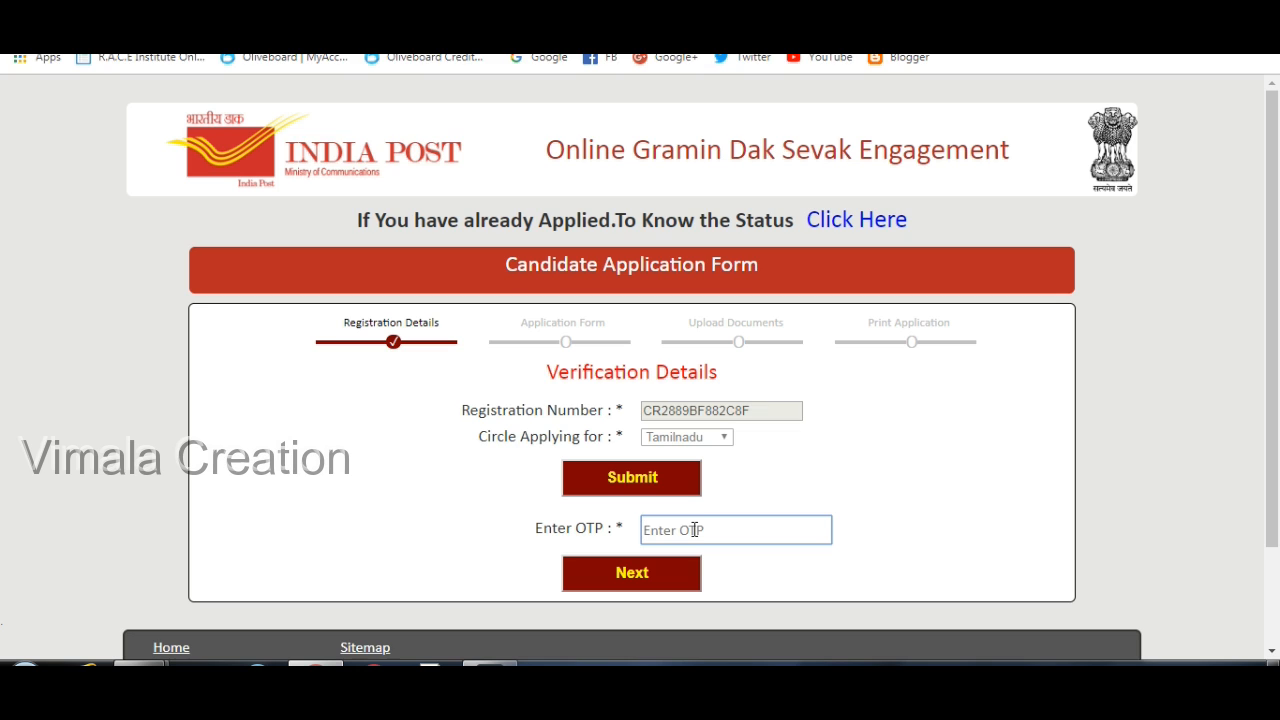
click(650, 572)
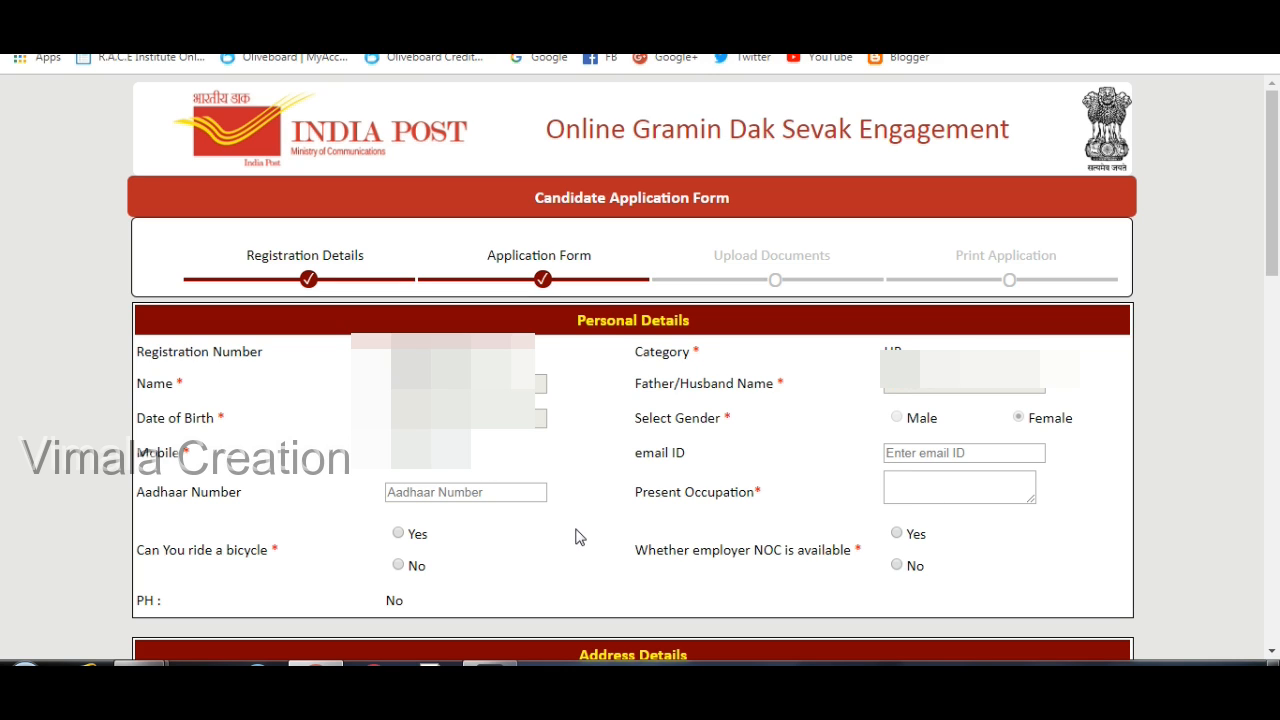
Step: Answer Yes to riding a bicycle, enter STUDENT as occupation, and answer No to employer NOC
click(399, 536)
click(932, 488)
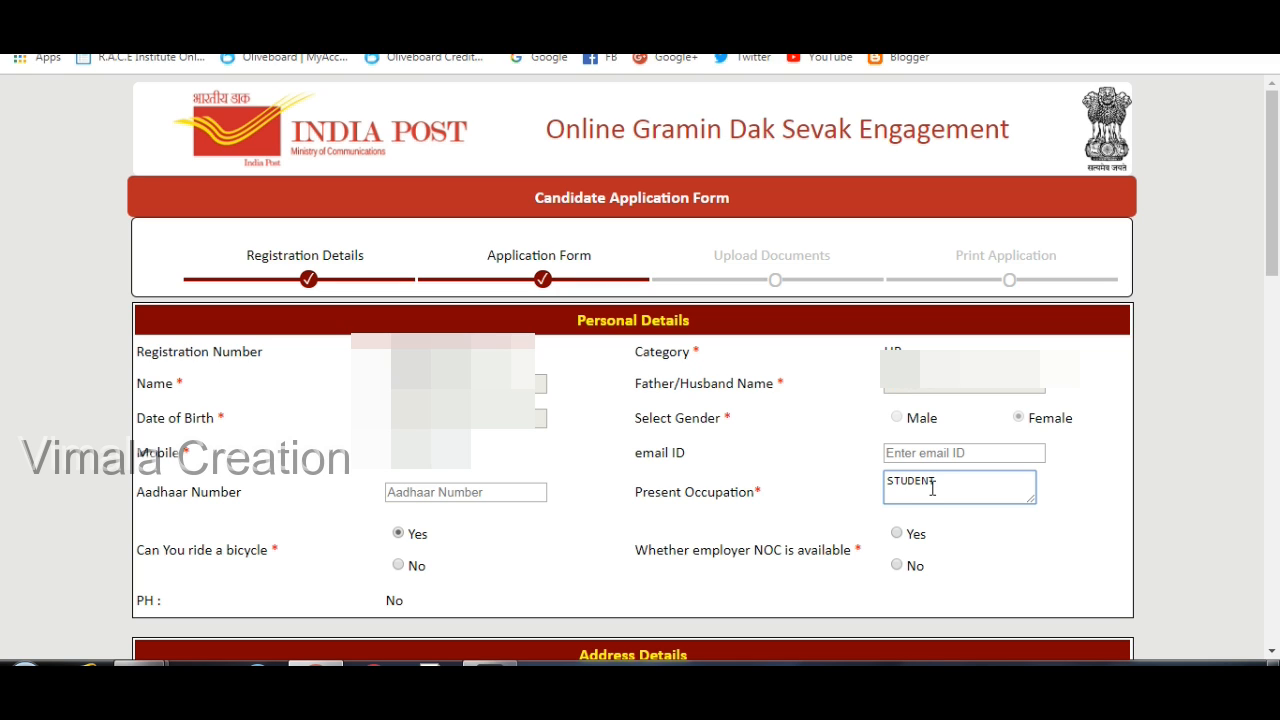
click(896, 566)
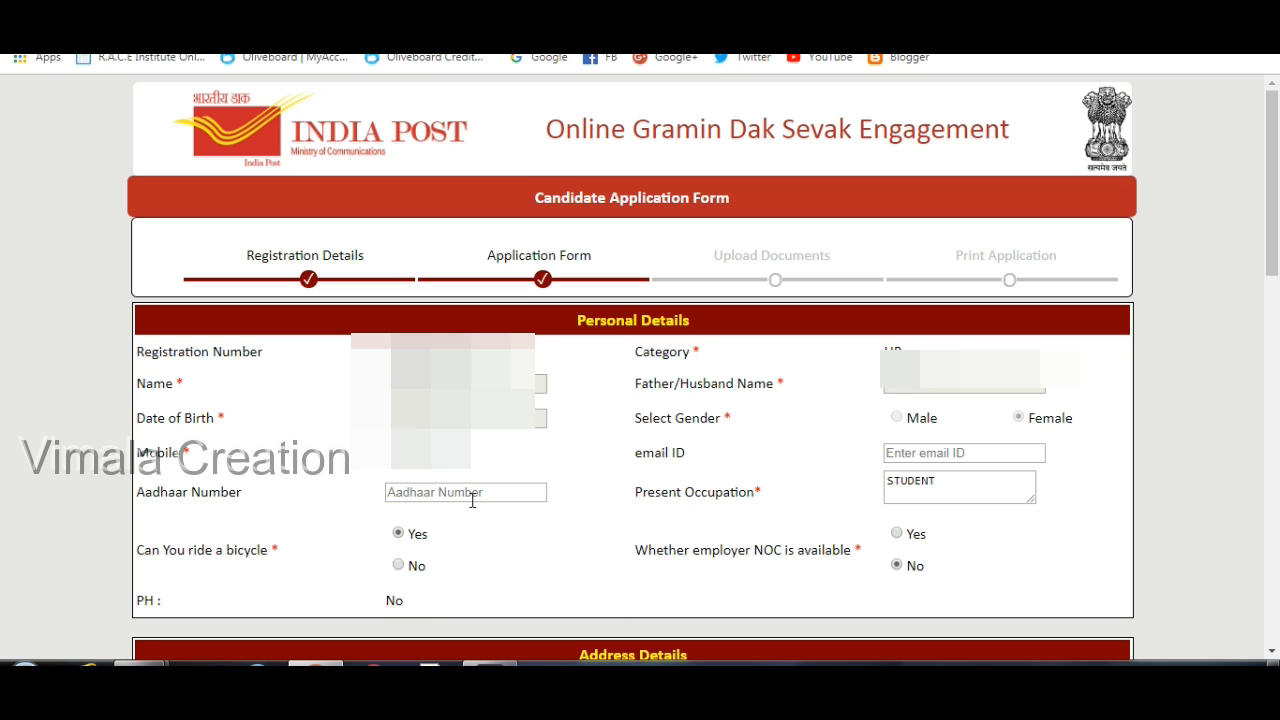
click(931, 455)
scroll(931, 455, down, 5)
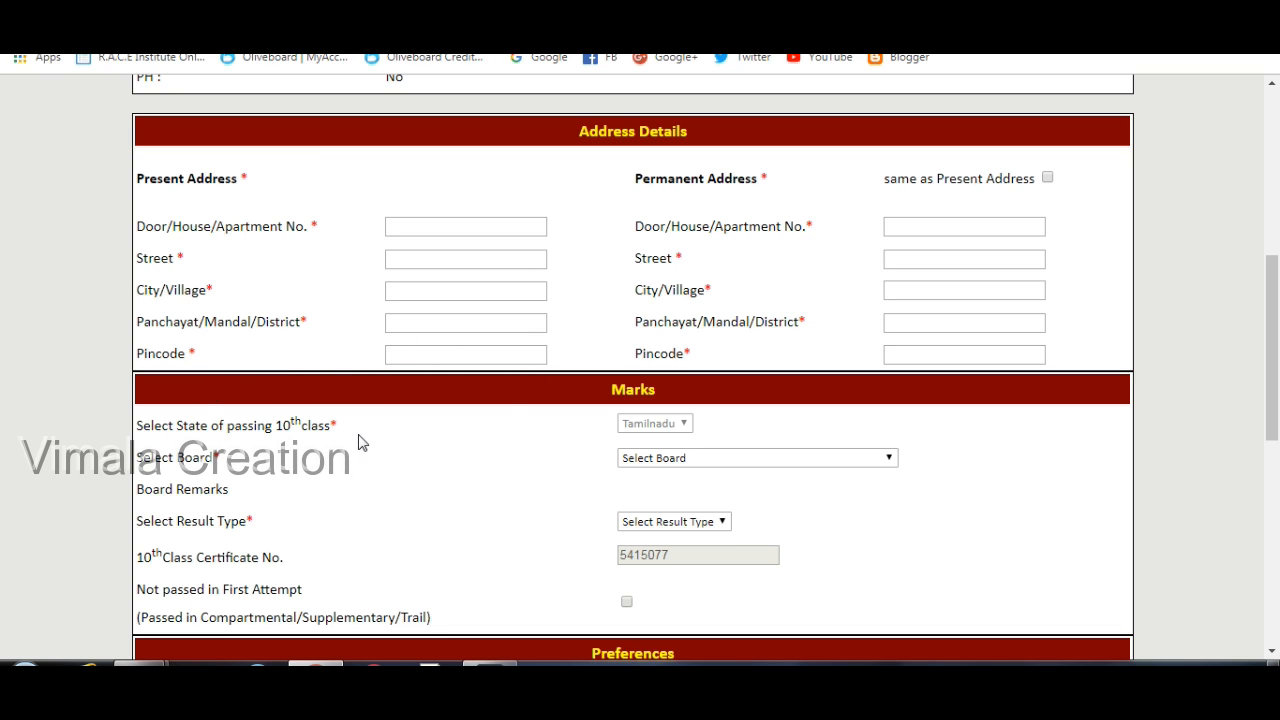
Step: Pick 'Secondary School Leaving Certificate upto September 2011' as the 10th-class board
click(676, 460)
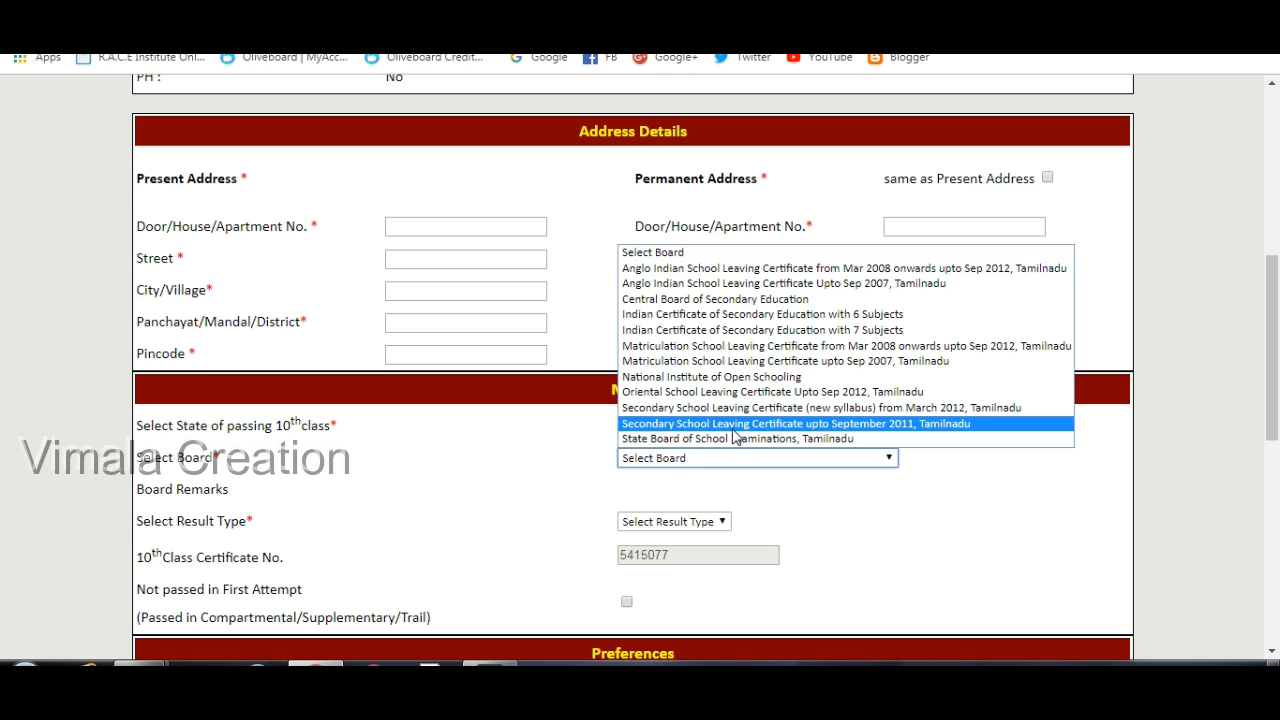
click(745, 424)
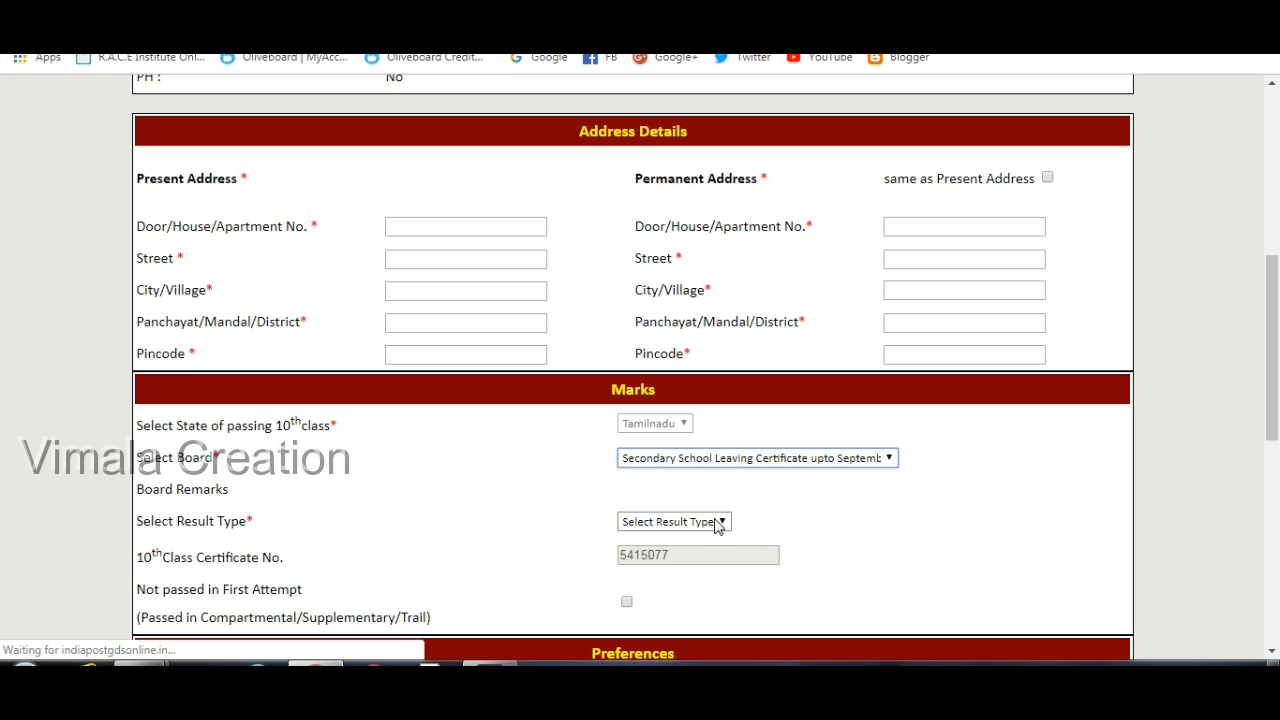
click(661, 523)
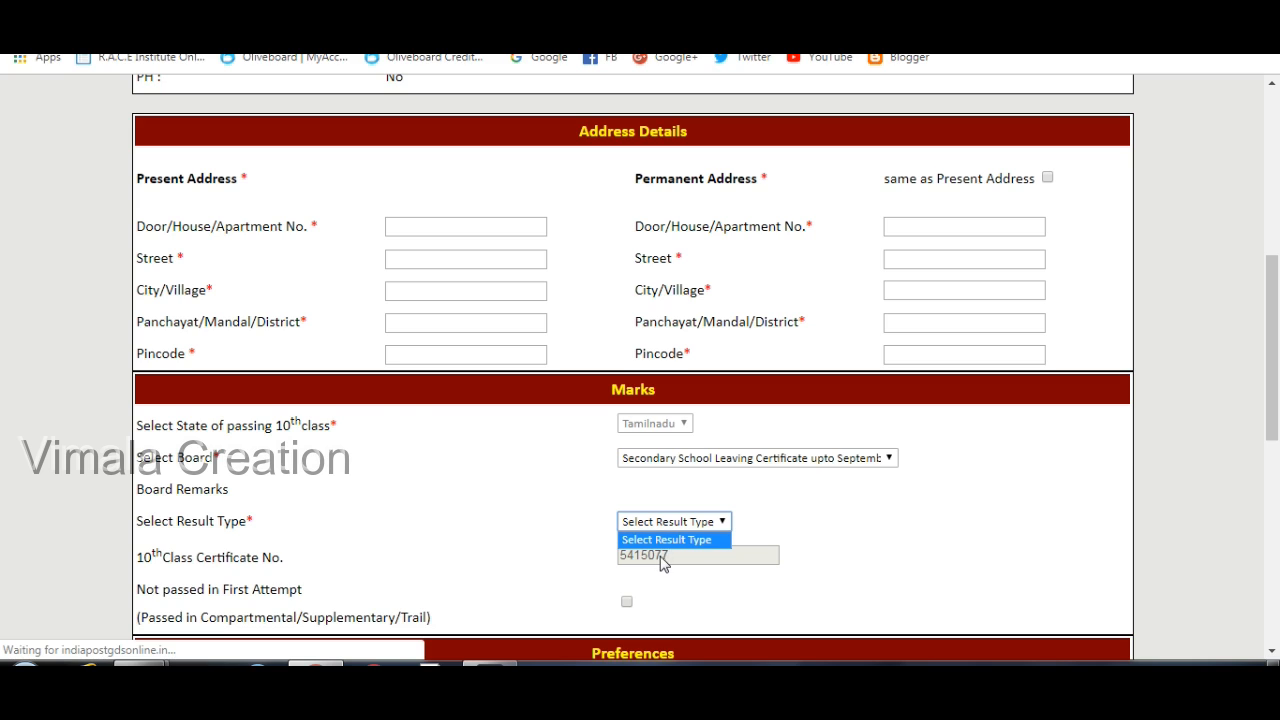
scroll(661, 563, down, 5)
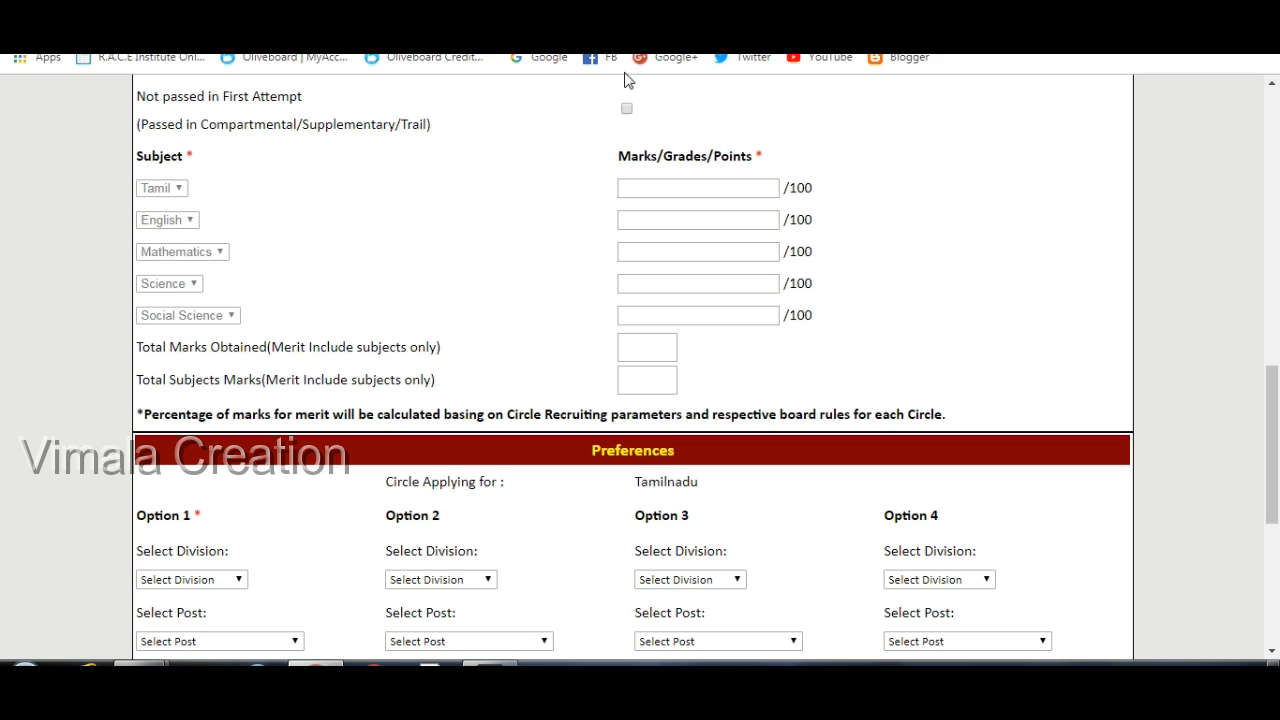
Step: Enter subject marks 88, 85, 96, 93 and 95, totalling 457 out of 500
click(681, 187)
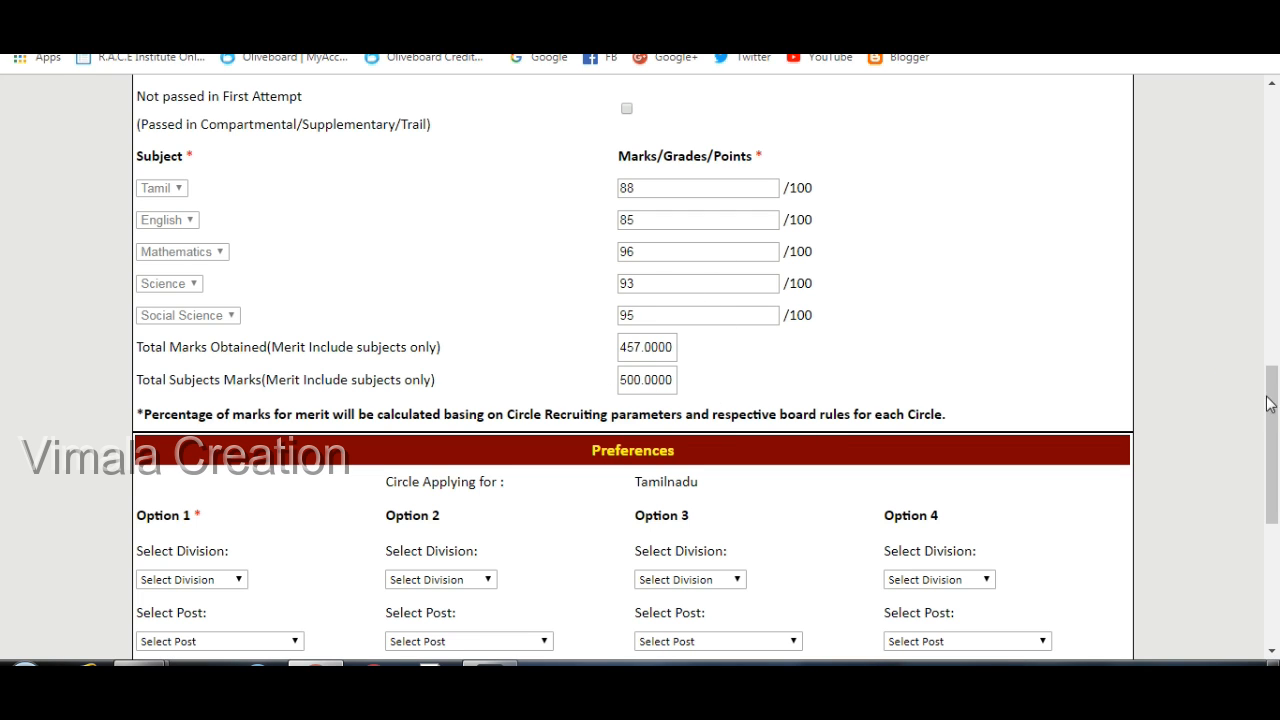
drag(1270, 403, 1275, 517)
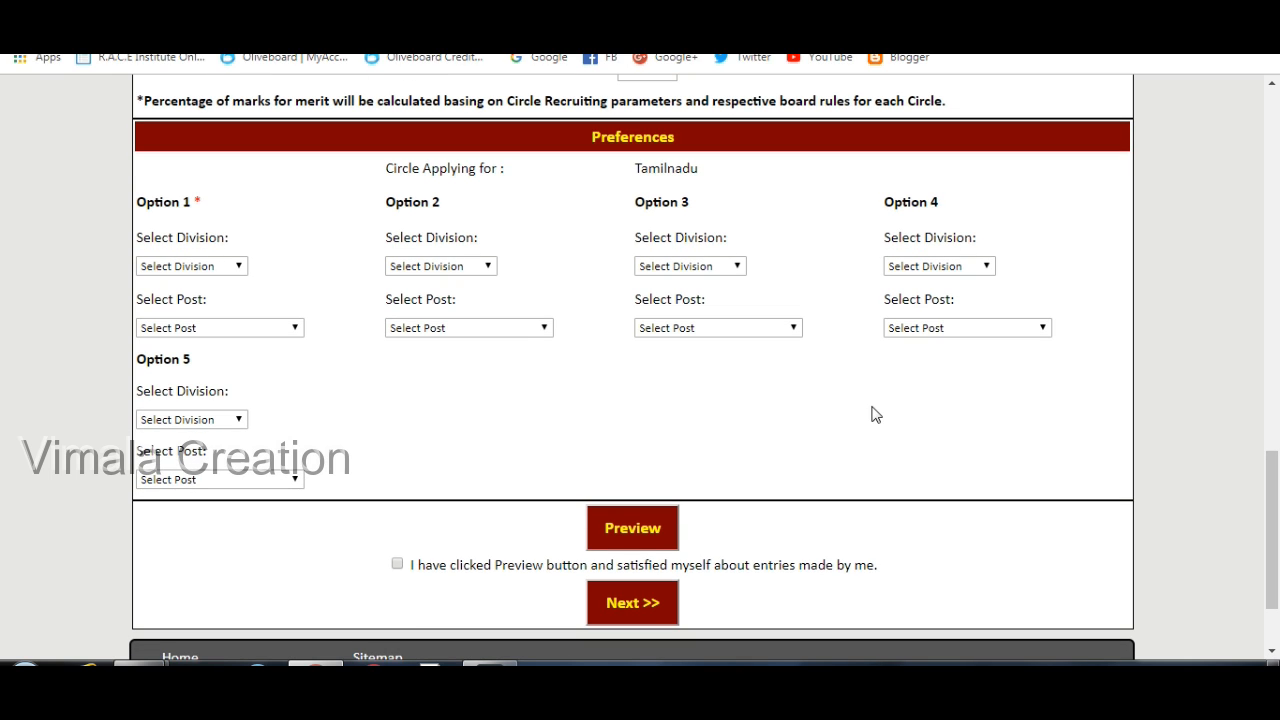
Step: Set Madurai as the division for Option 1 and Option 2
click(228, 267)
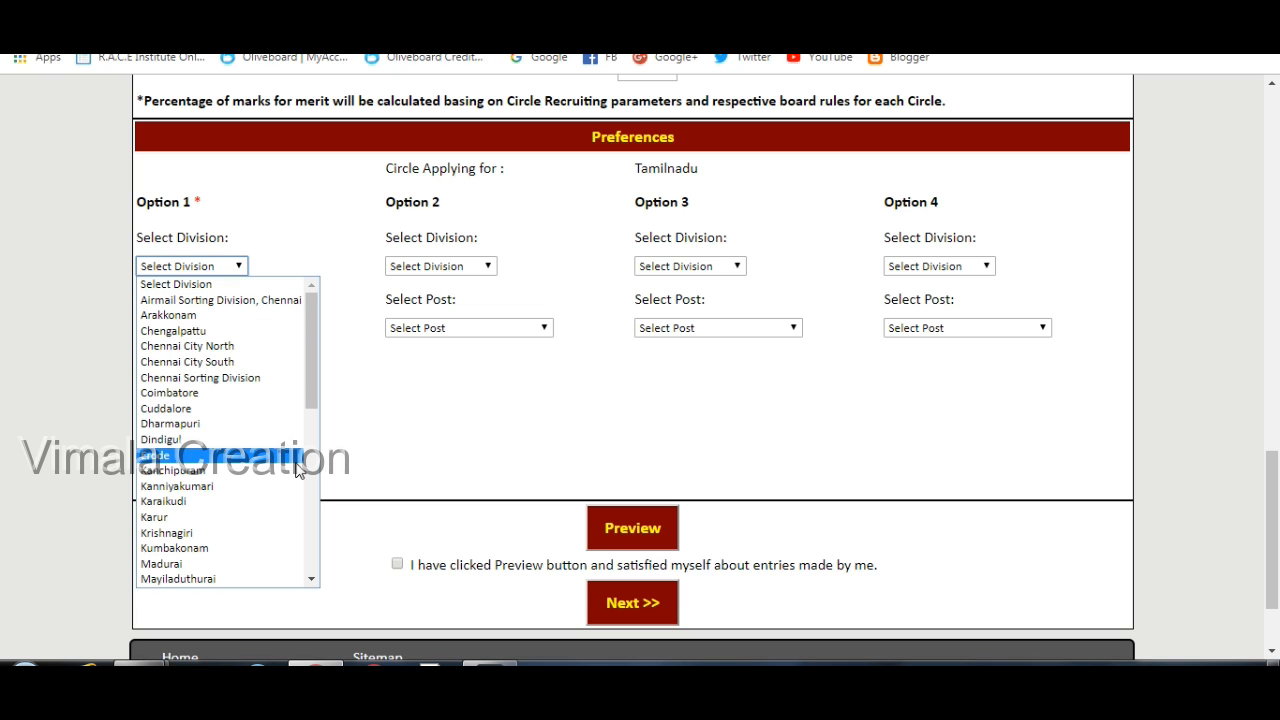
click(258, 565)
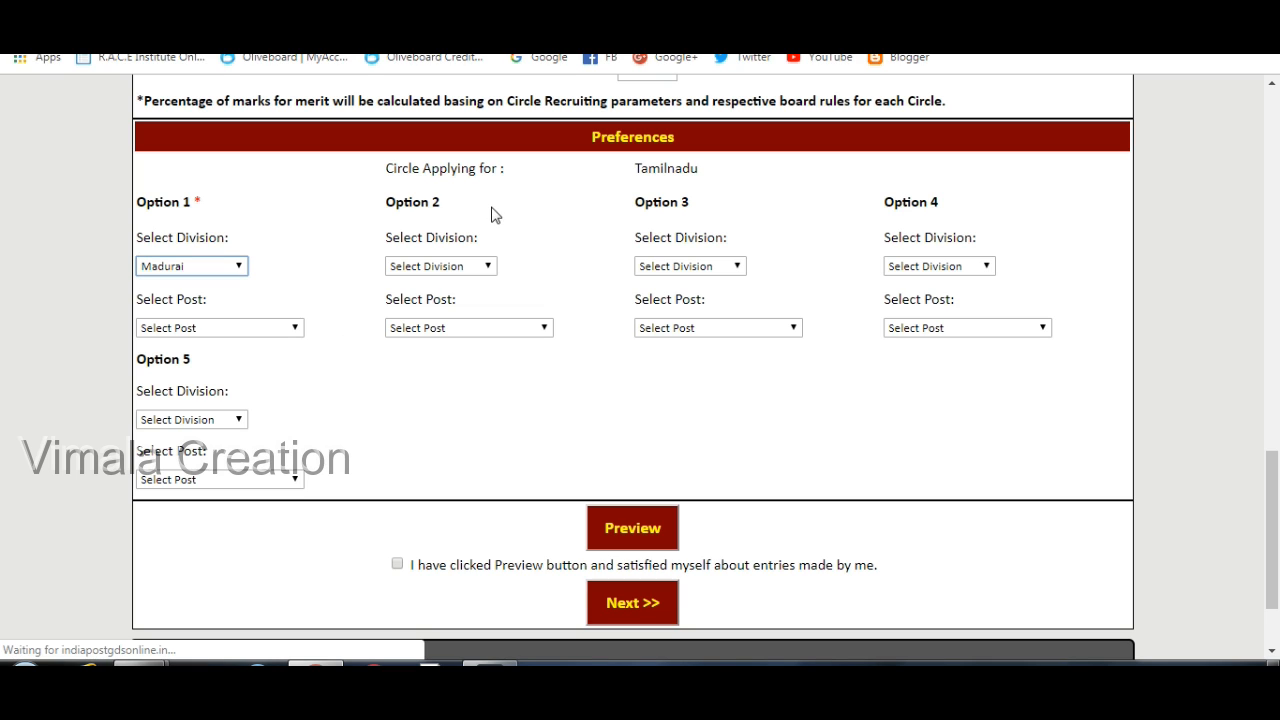
click(487, 270)
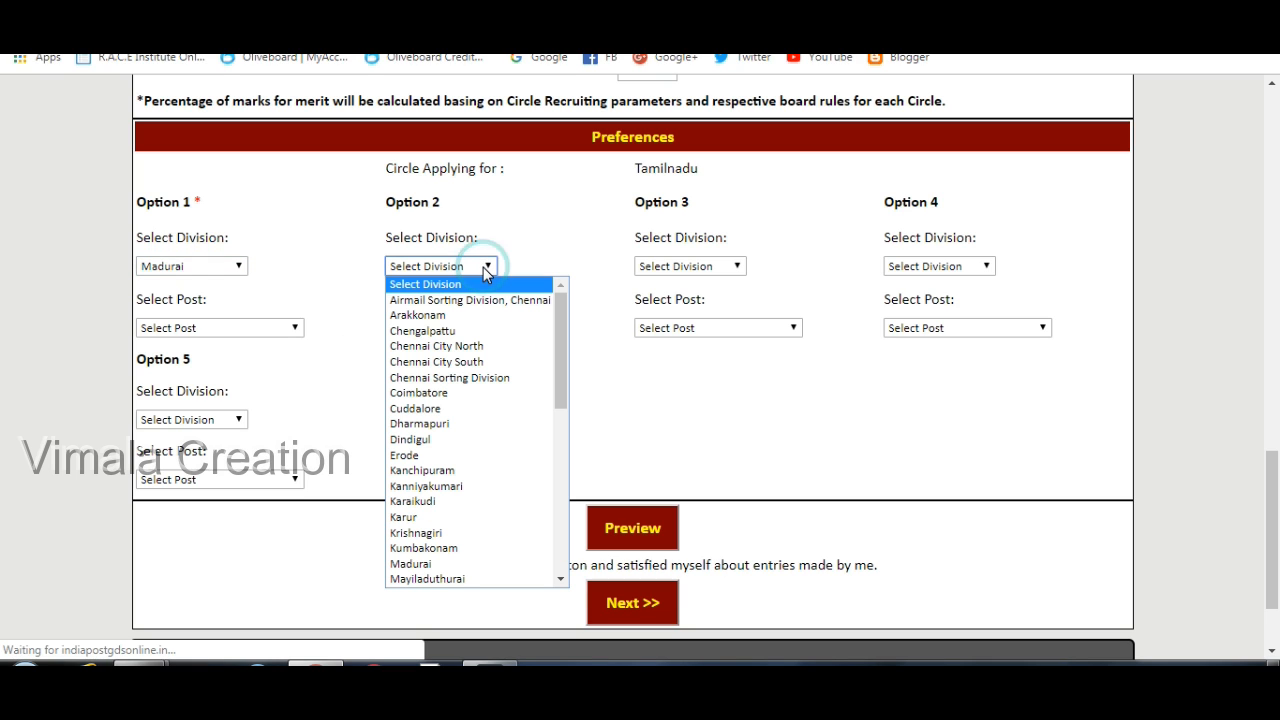
click(459, 565)
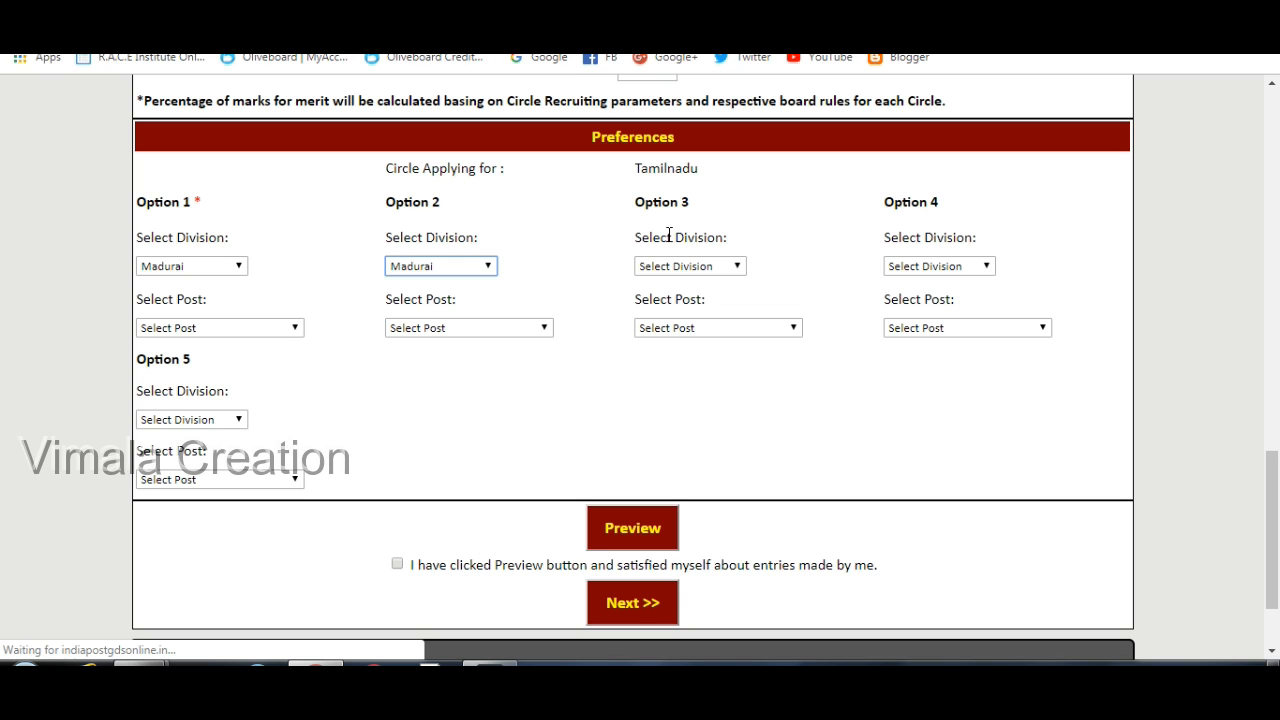
Step: Set Virudhunagar as the division for Option 3 and Option 4
click(679, 266)
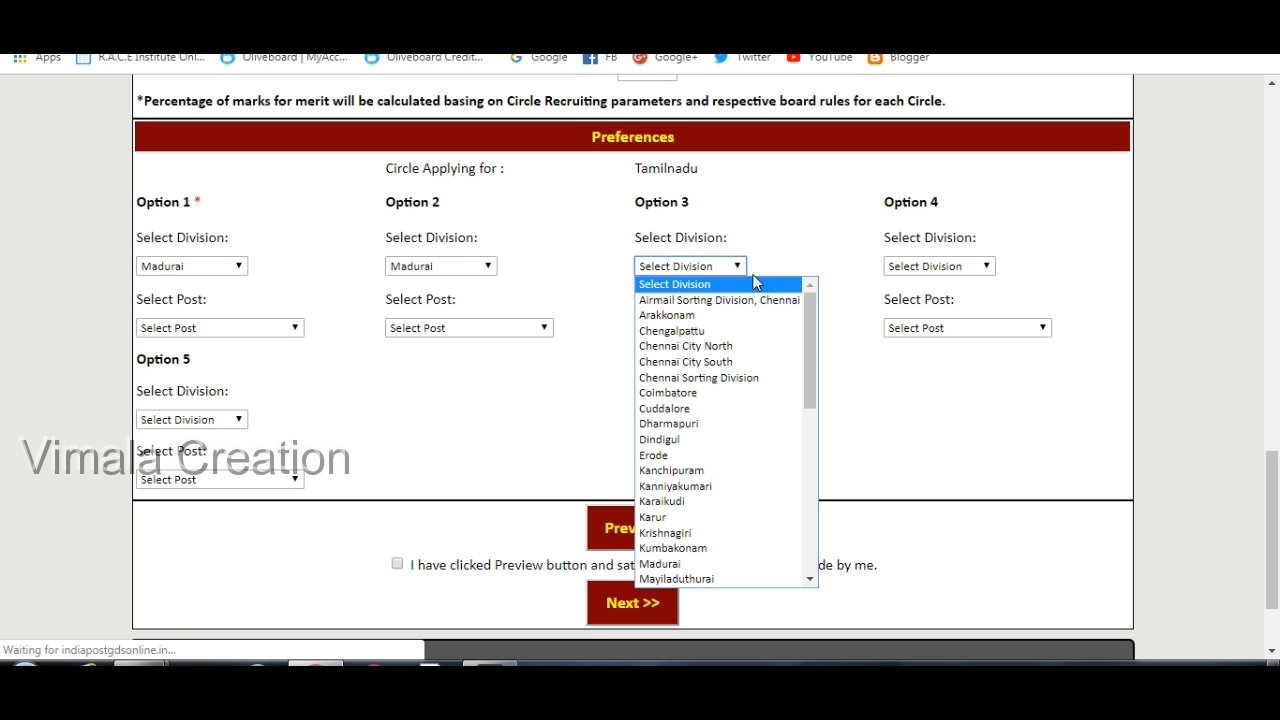
click(813, 452)
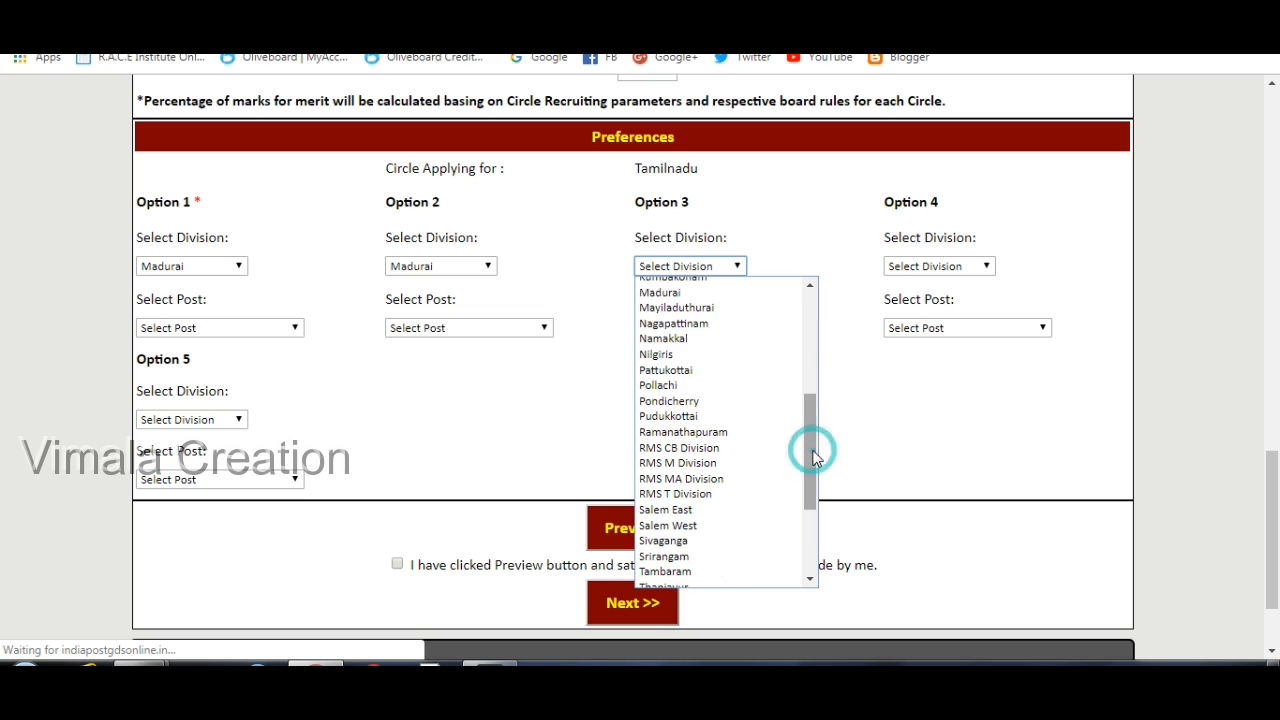
click(813, 535)
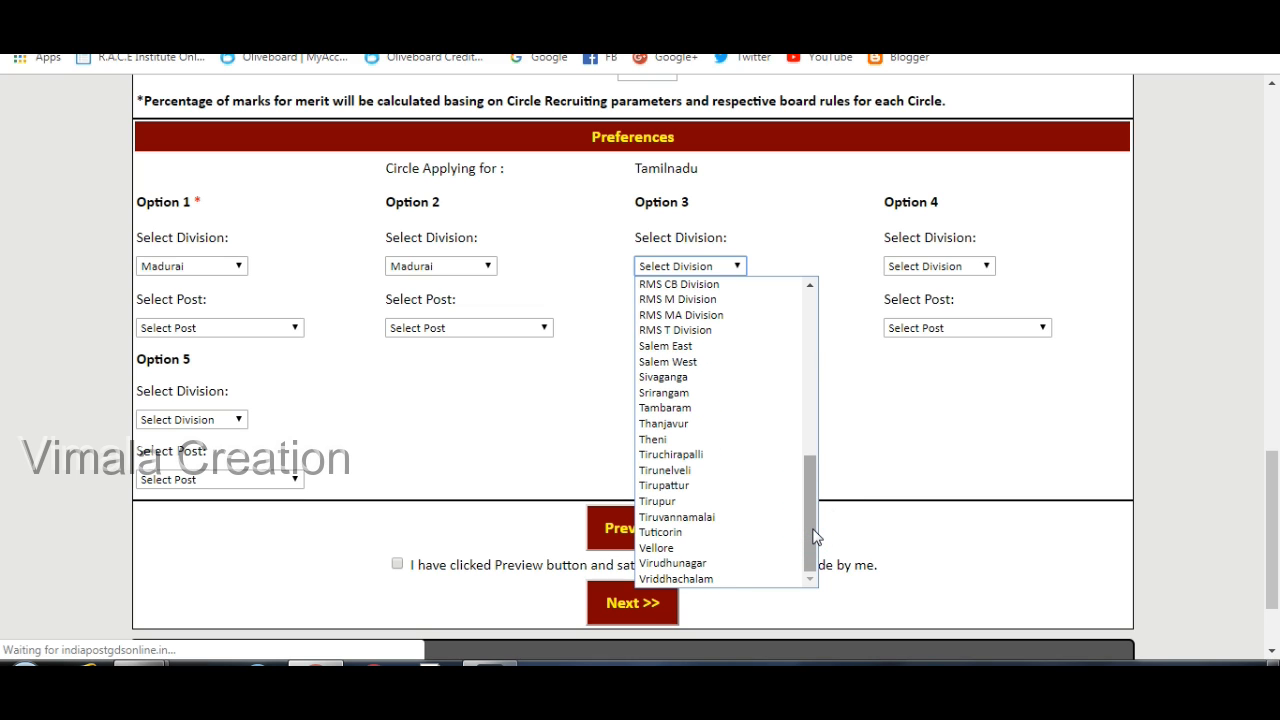
click(763, 563)
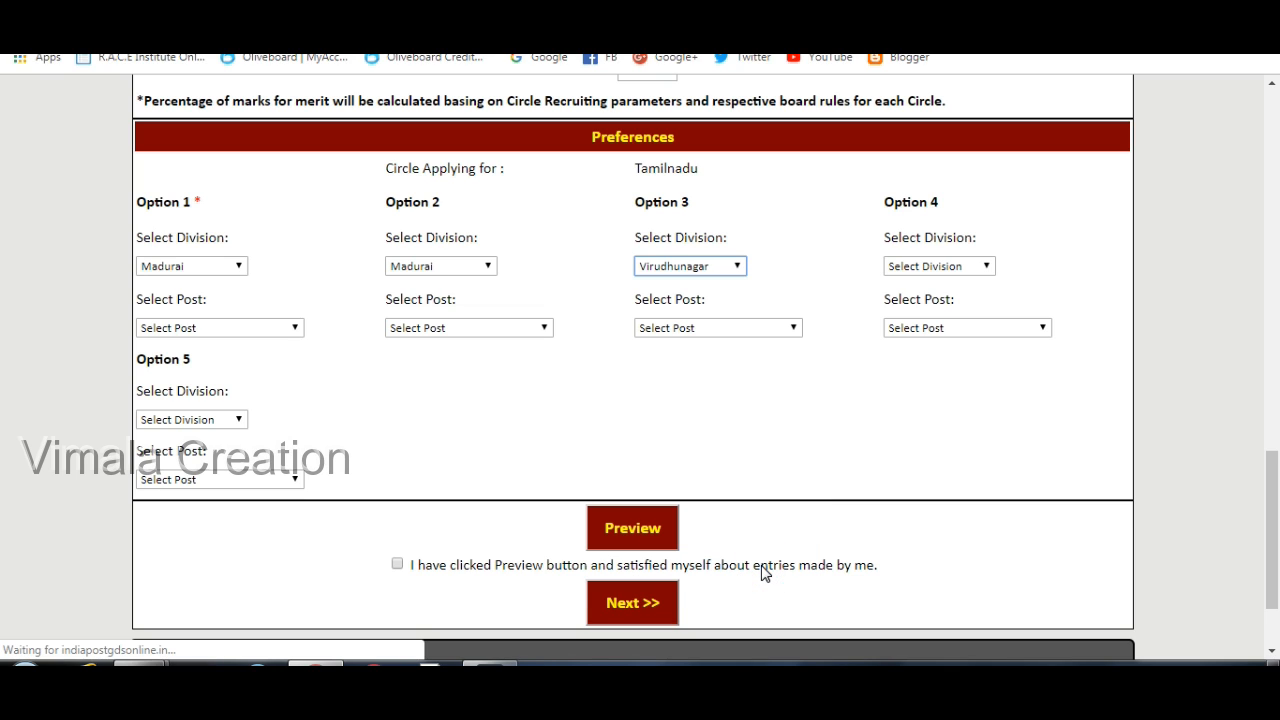
click(944, 268)
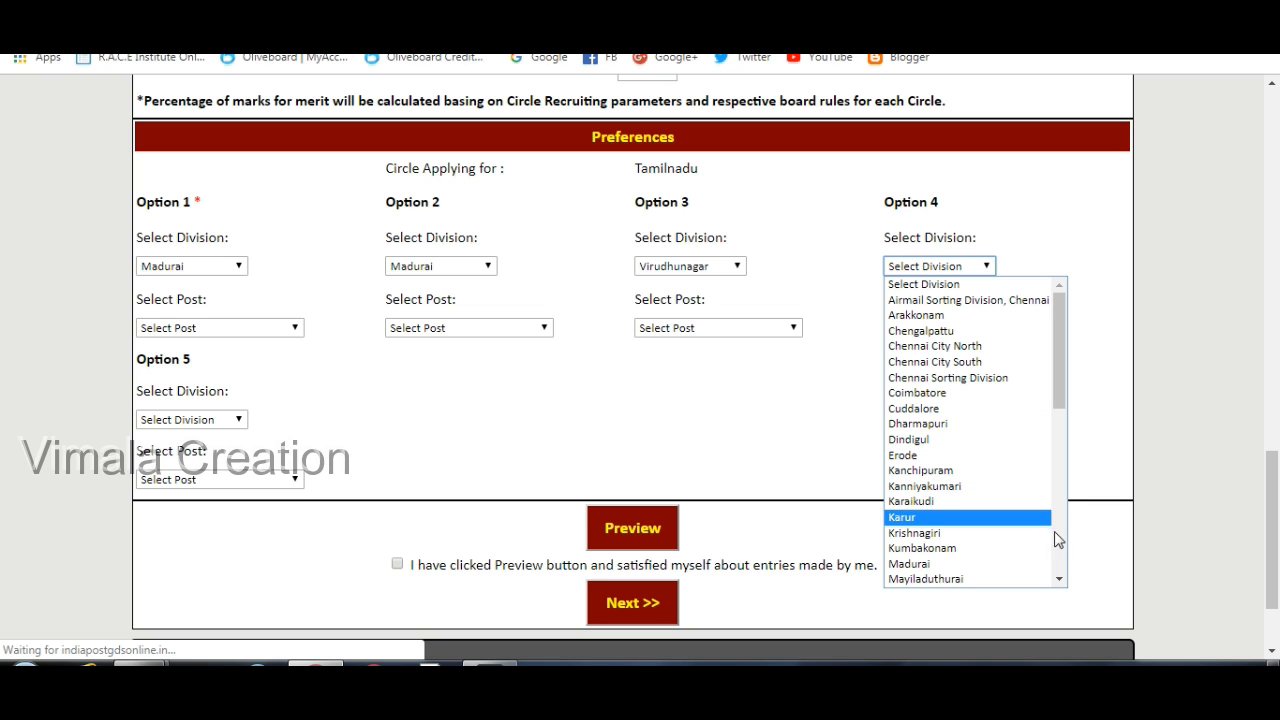
scroll(1066, 540, down, 5)
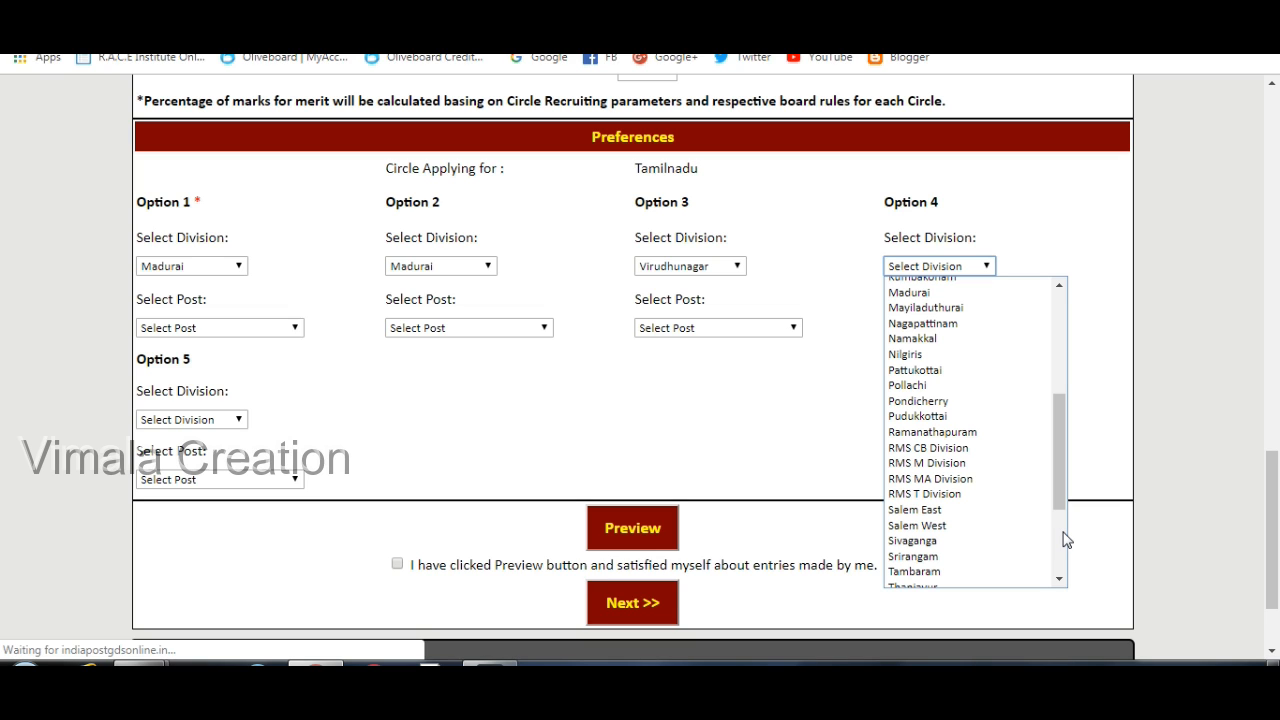
click(1064, 540)
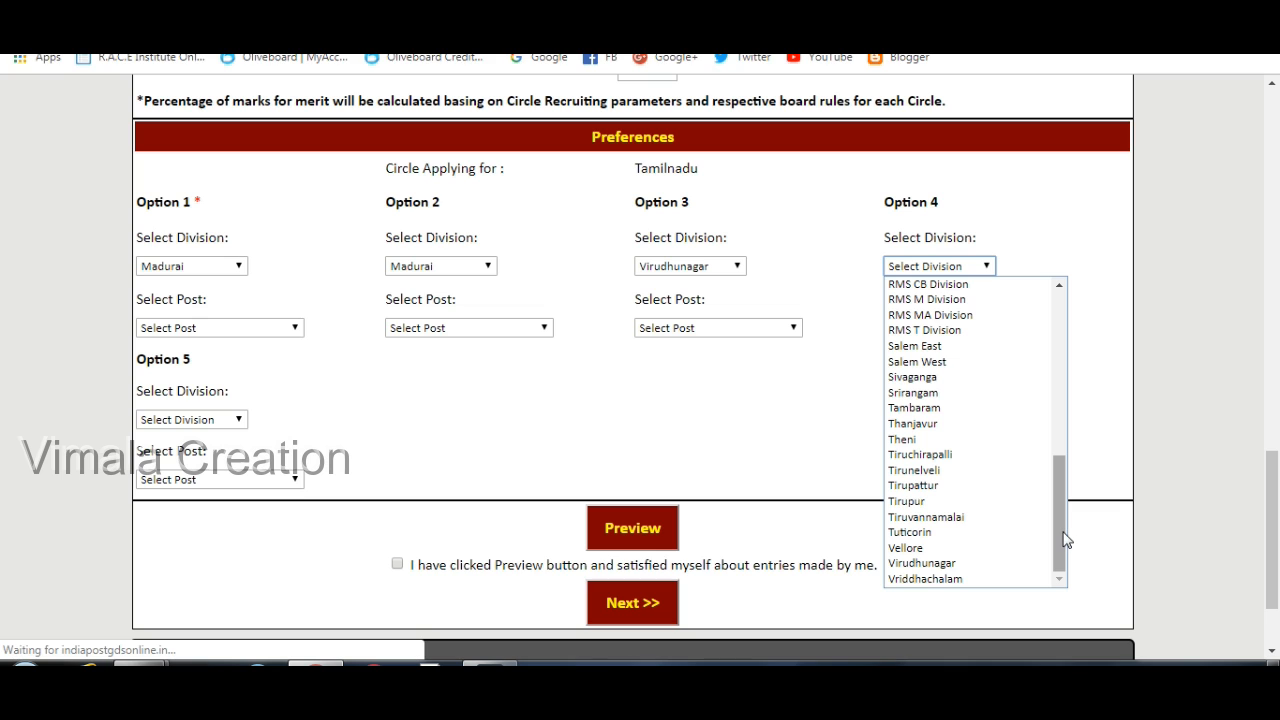
click(921, 563)
click(295, 328)
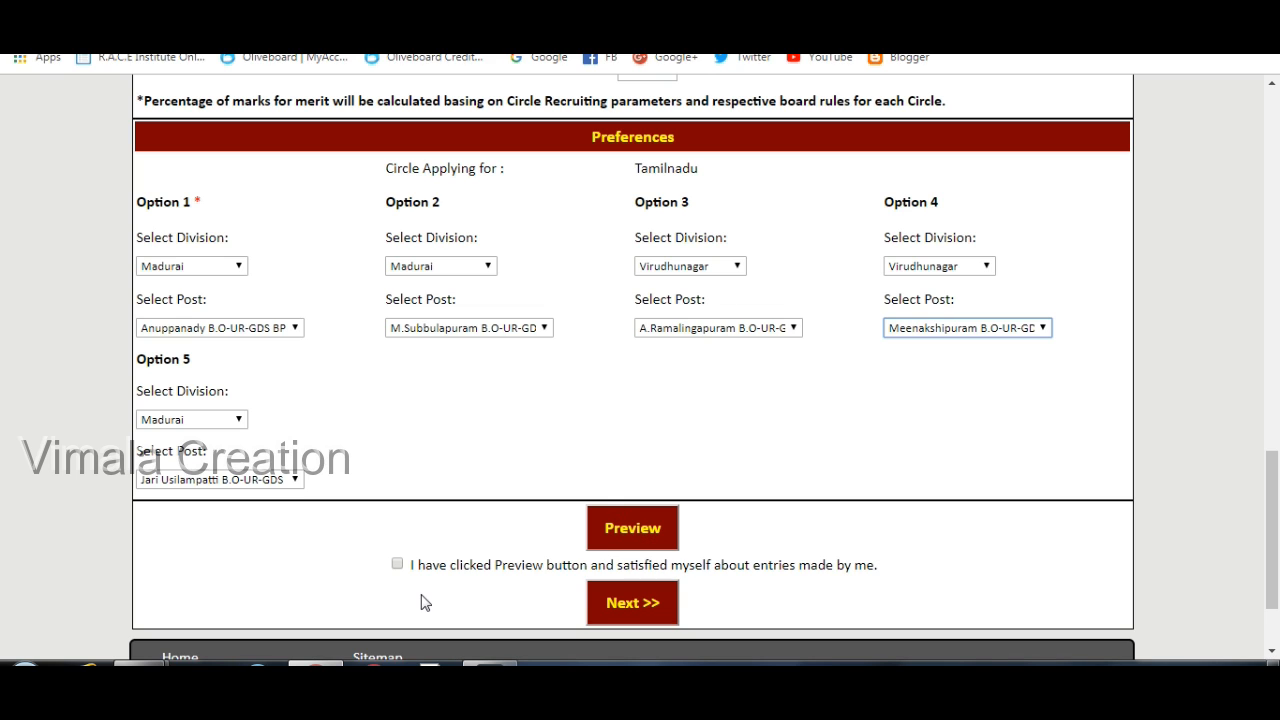
Step: Tick the declaration confirming the entries were previewed and checked
click(397, 564)
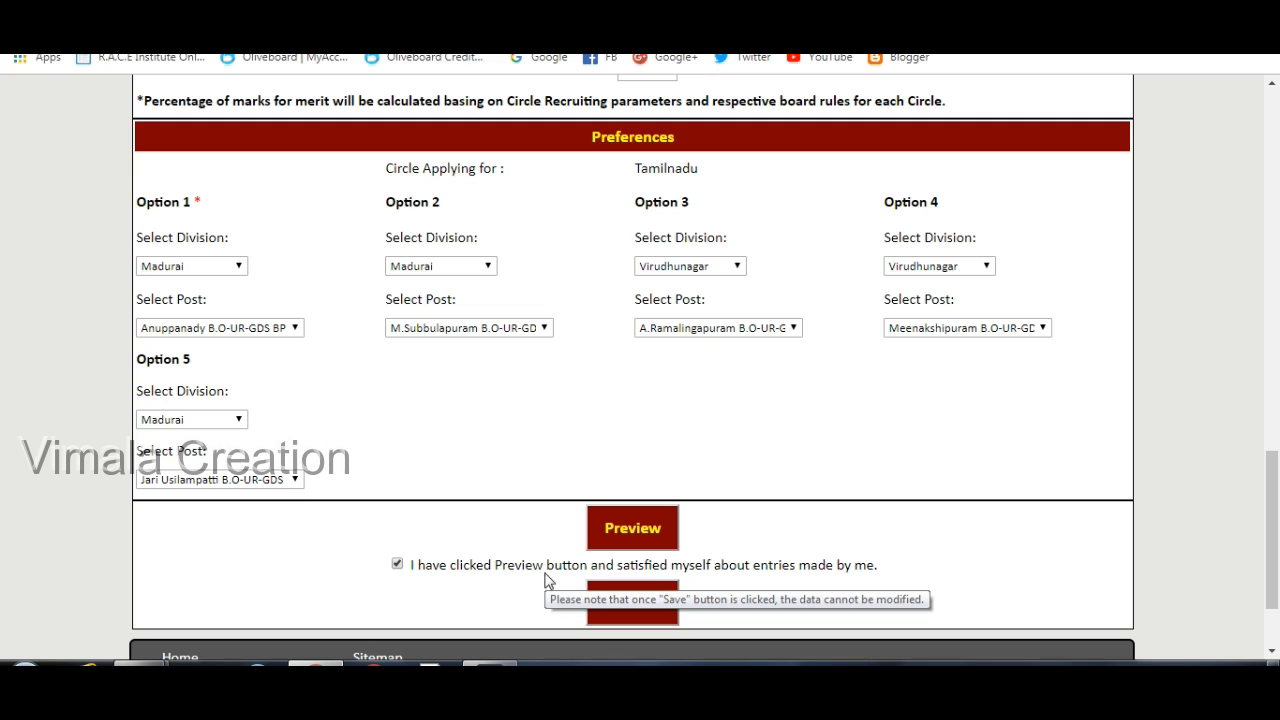
Step: Proceed past the preferences, accepting that further modifications are not allowed
click(644, 636)
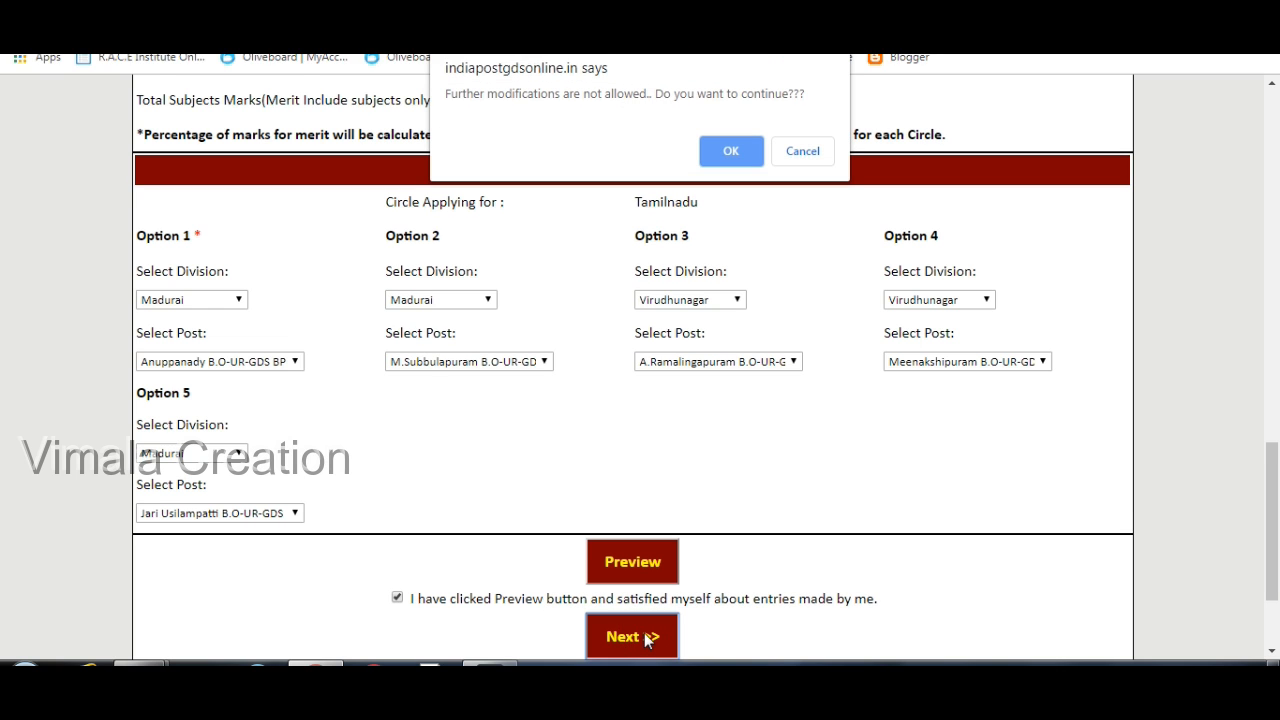
click(731, 150)
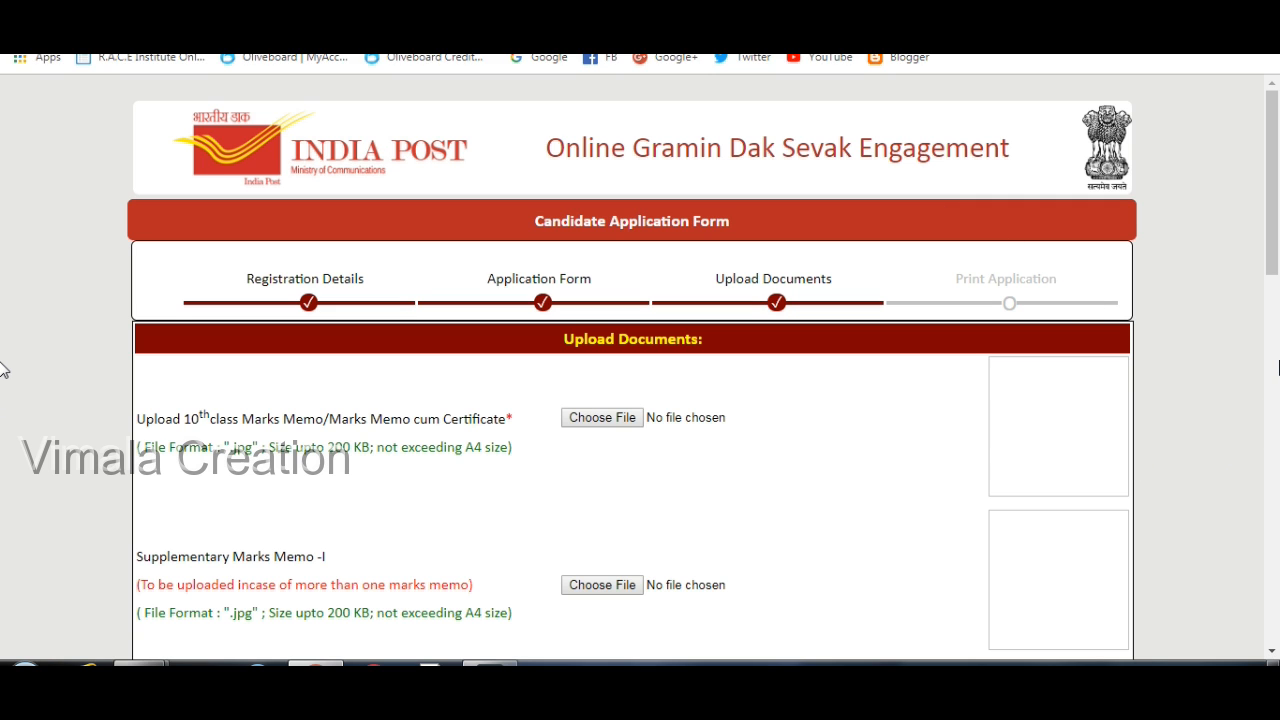
Step: Upload the candidate's photo file and sign.jpg as the signature
scroll(1277, 360, down, 5)
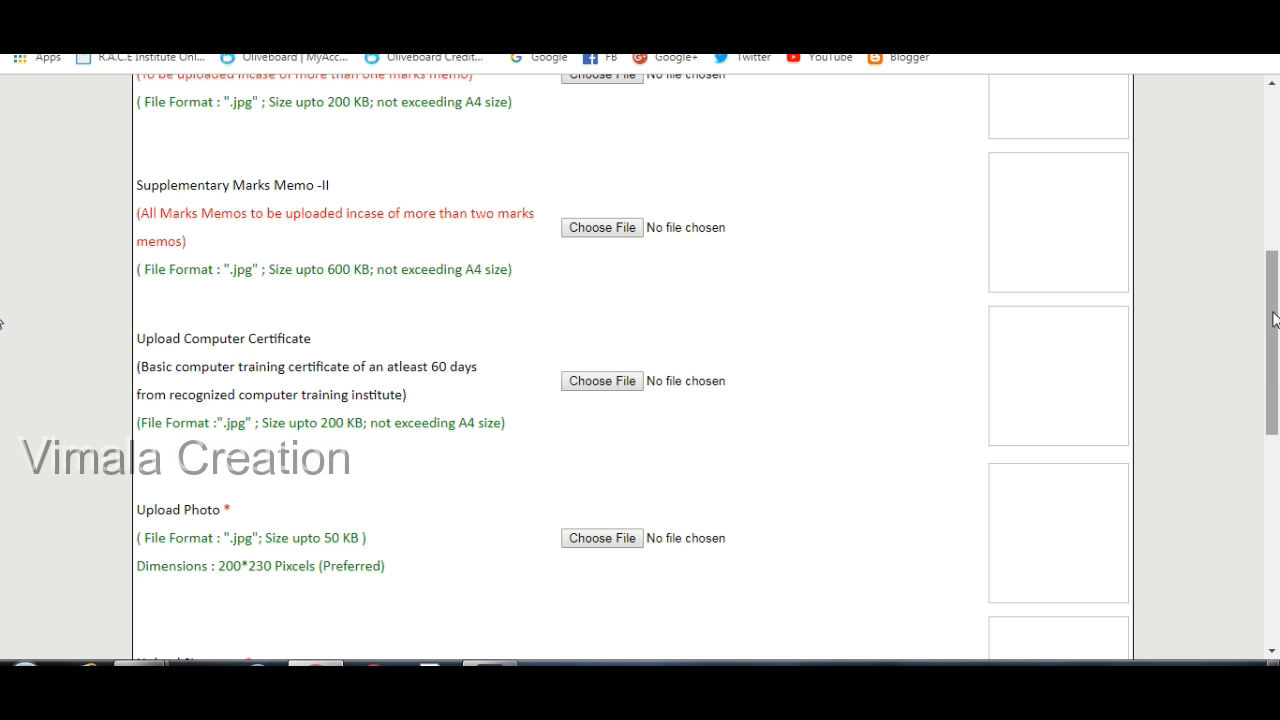
click(1273, 318)
drag(1275, 320, 1278, 232)
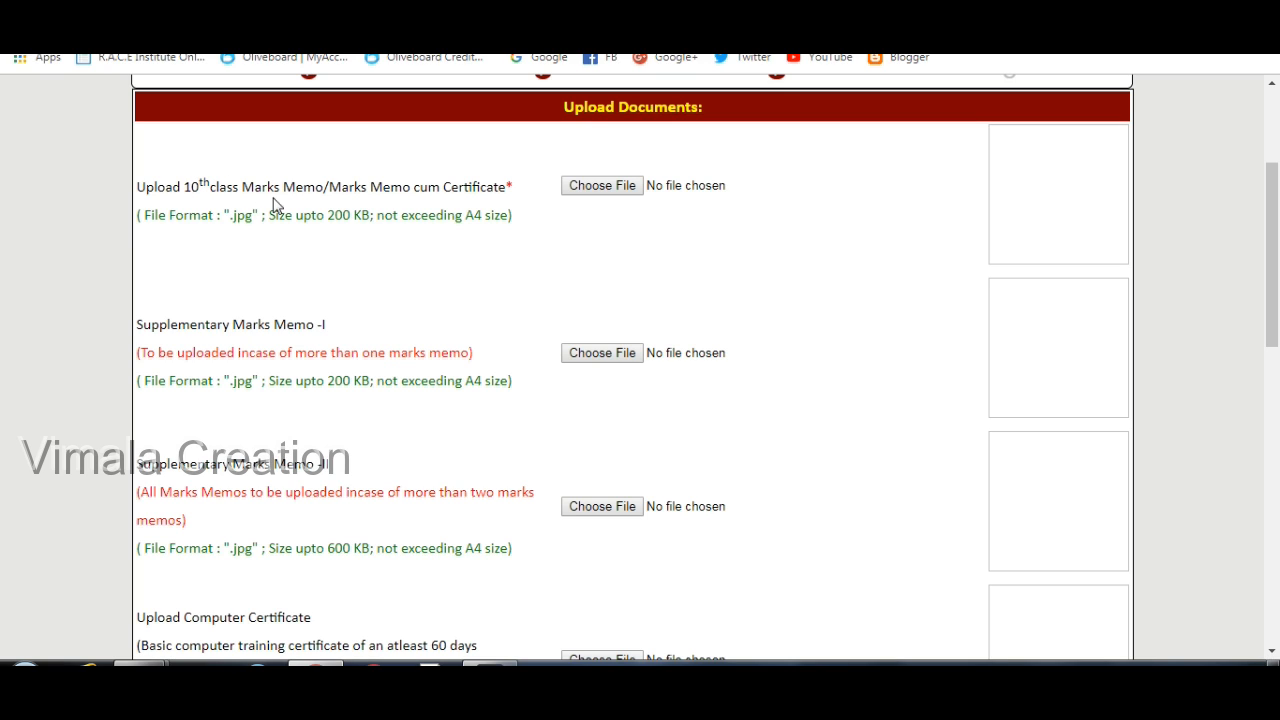
click(588, 190)
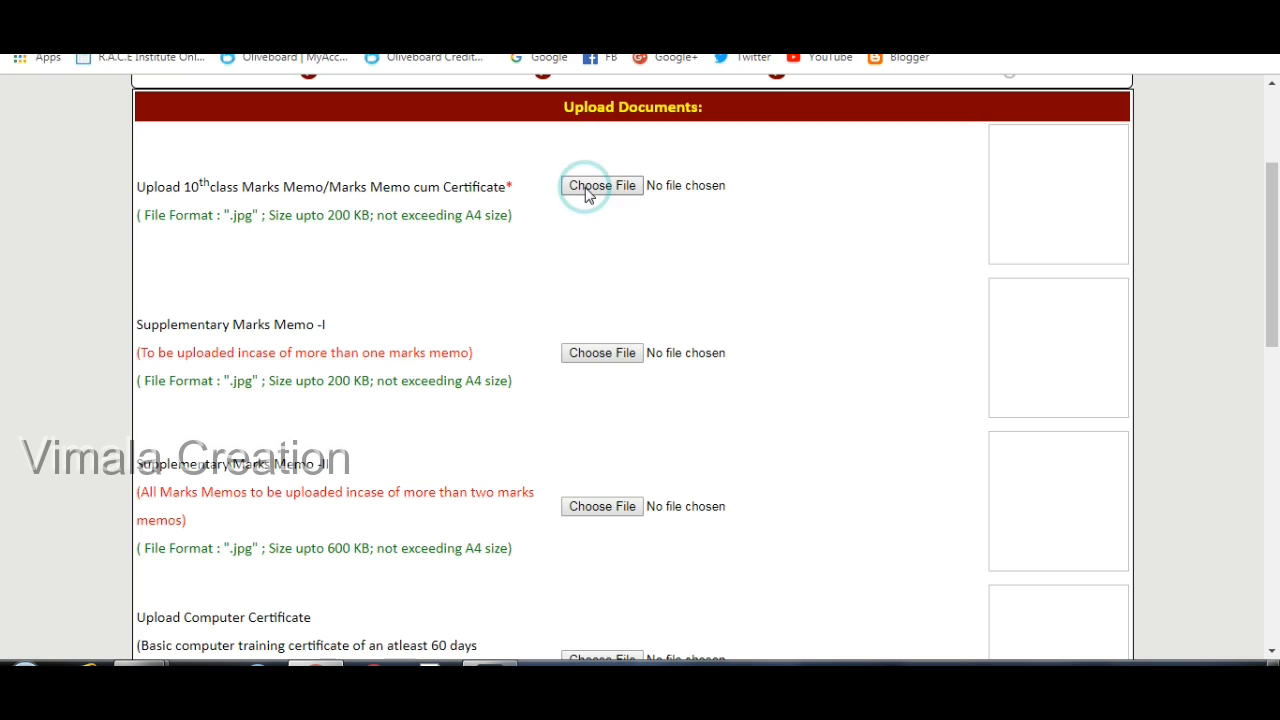
scroll(640, 185, down, 2)
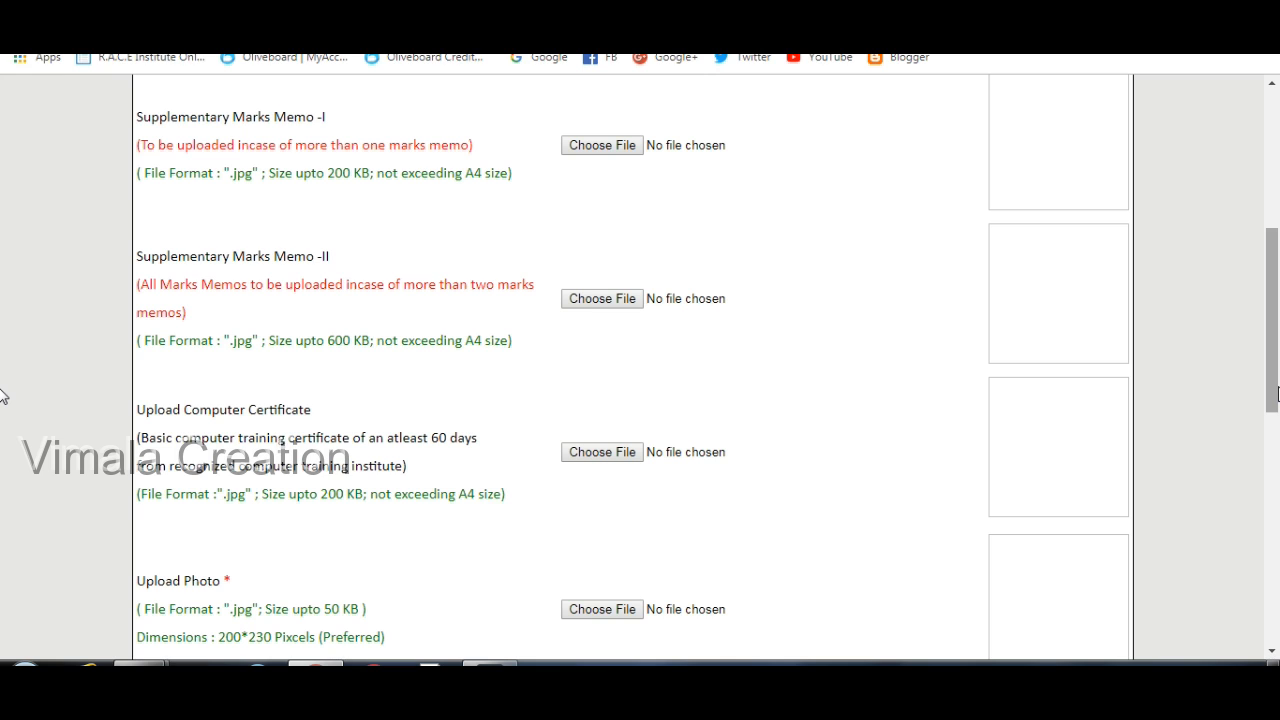
drag(1277, 394, 1276, 531)
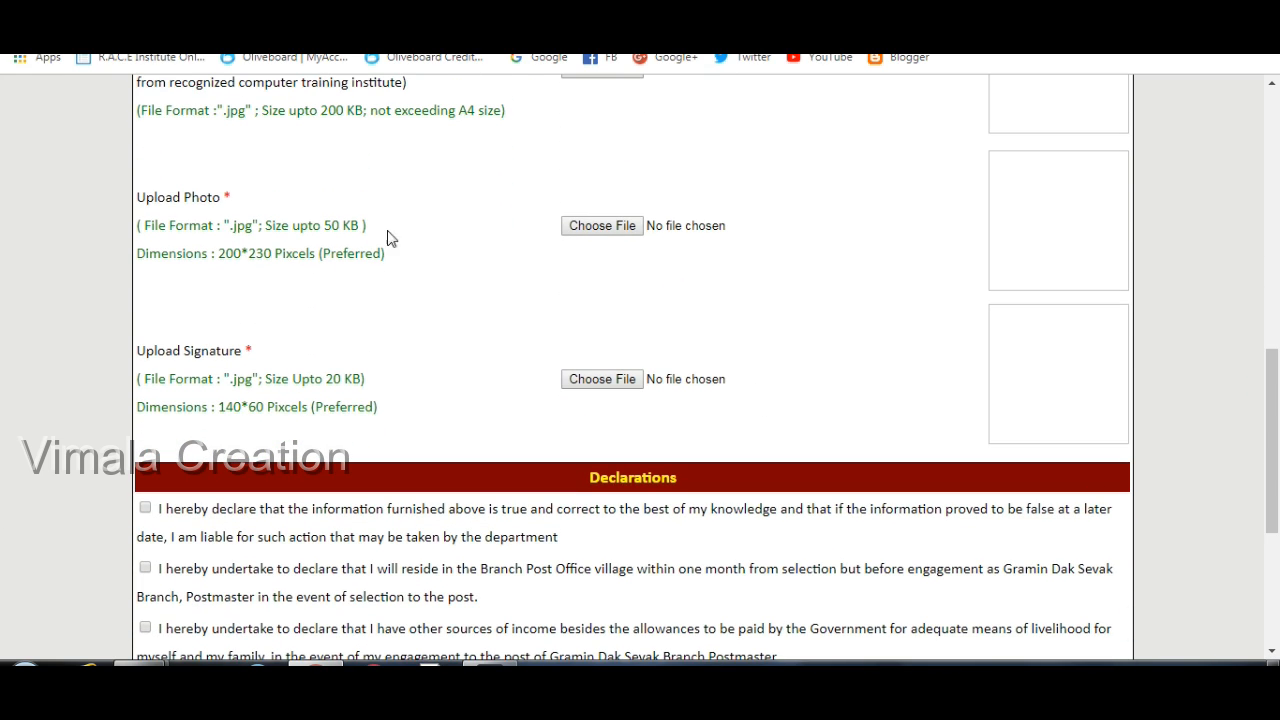
click(593, 232)
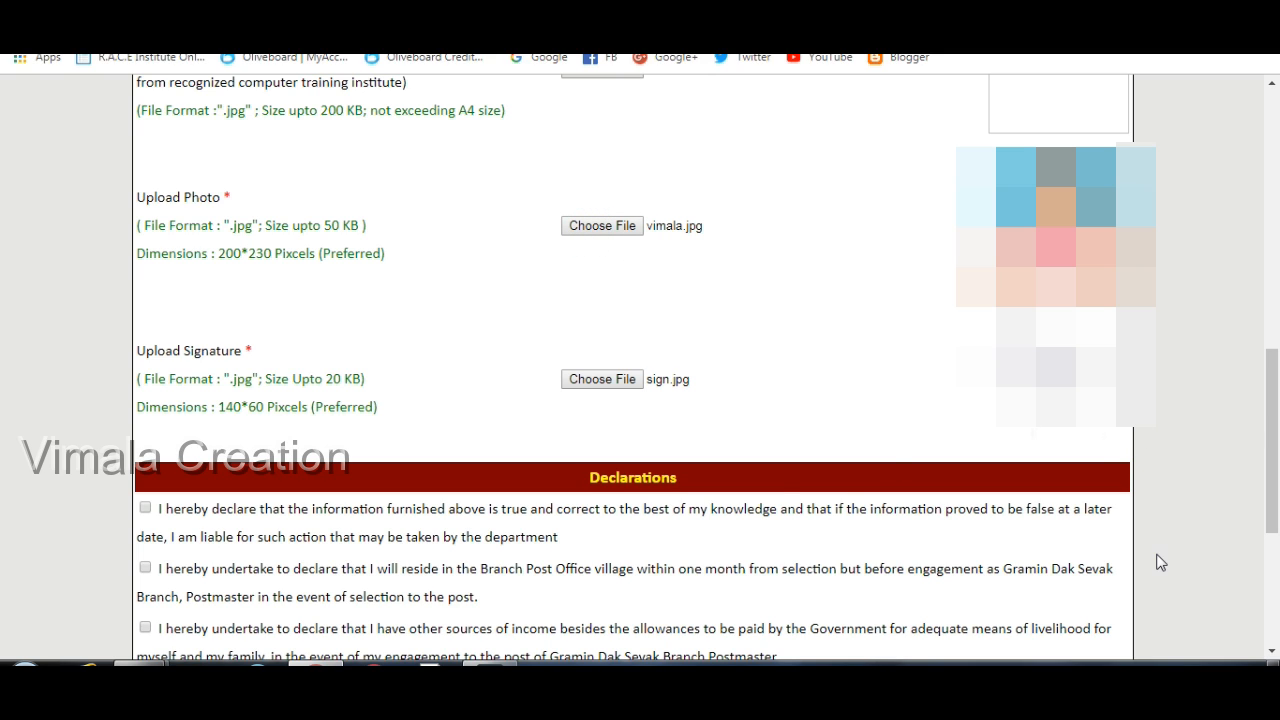
scroll(1274, 608, down, 4)
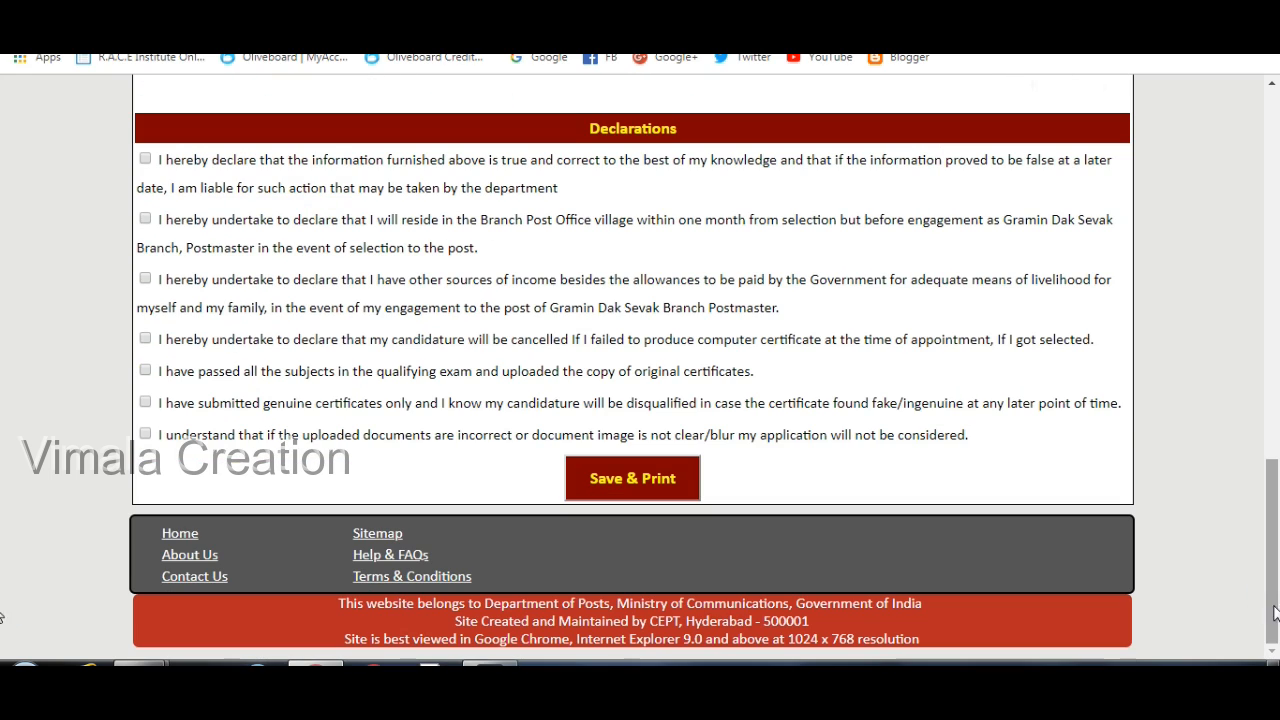
Step: Tick all seven checkboxes in the Declarations section
click(145, 161)
click(145, 219)
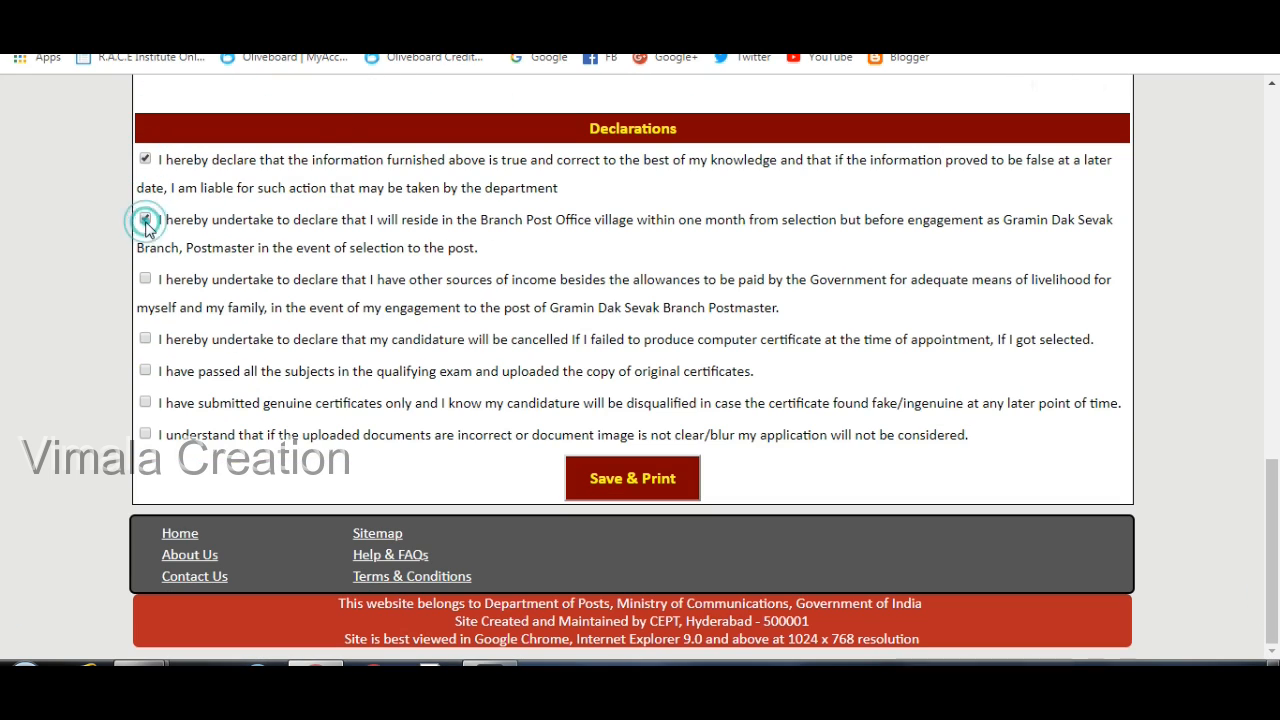
click(145, 279)
click(145, 339)
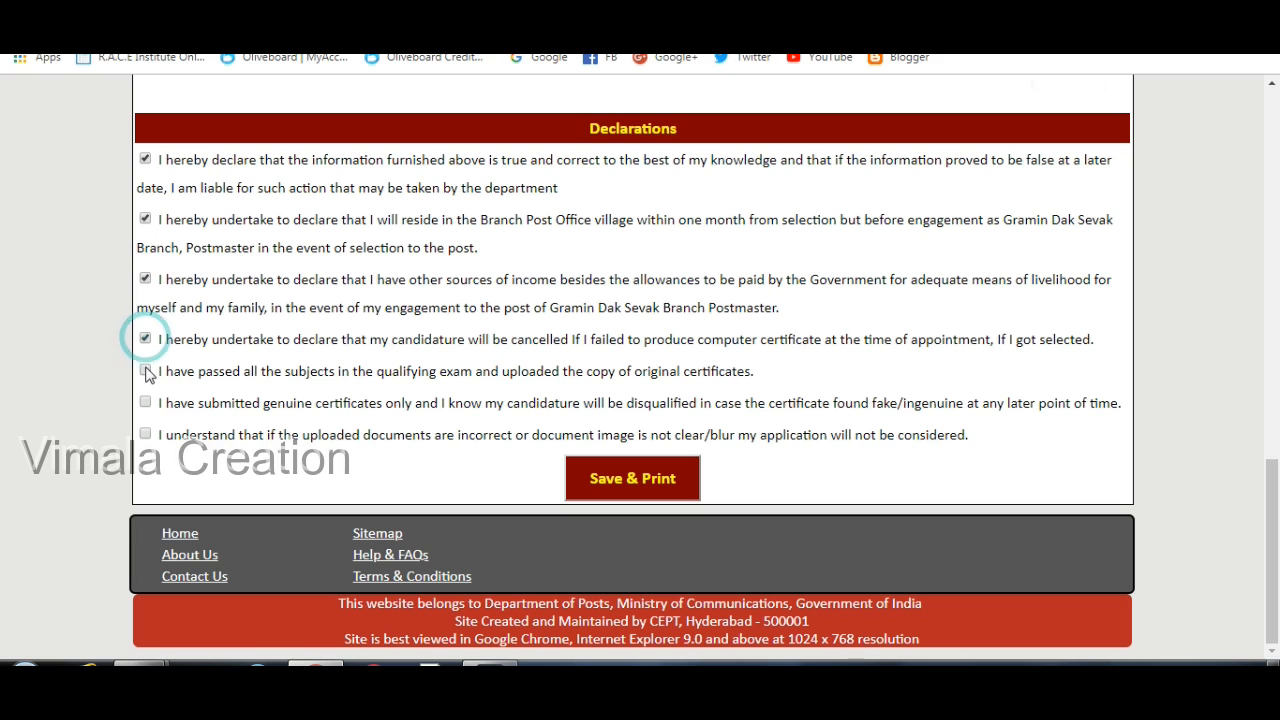
click(145, 371)
click(145, 402)
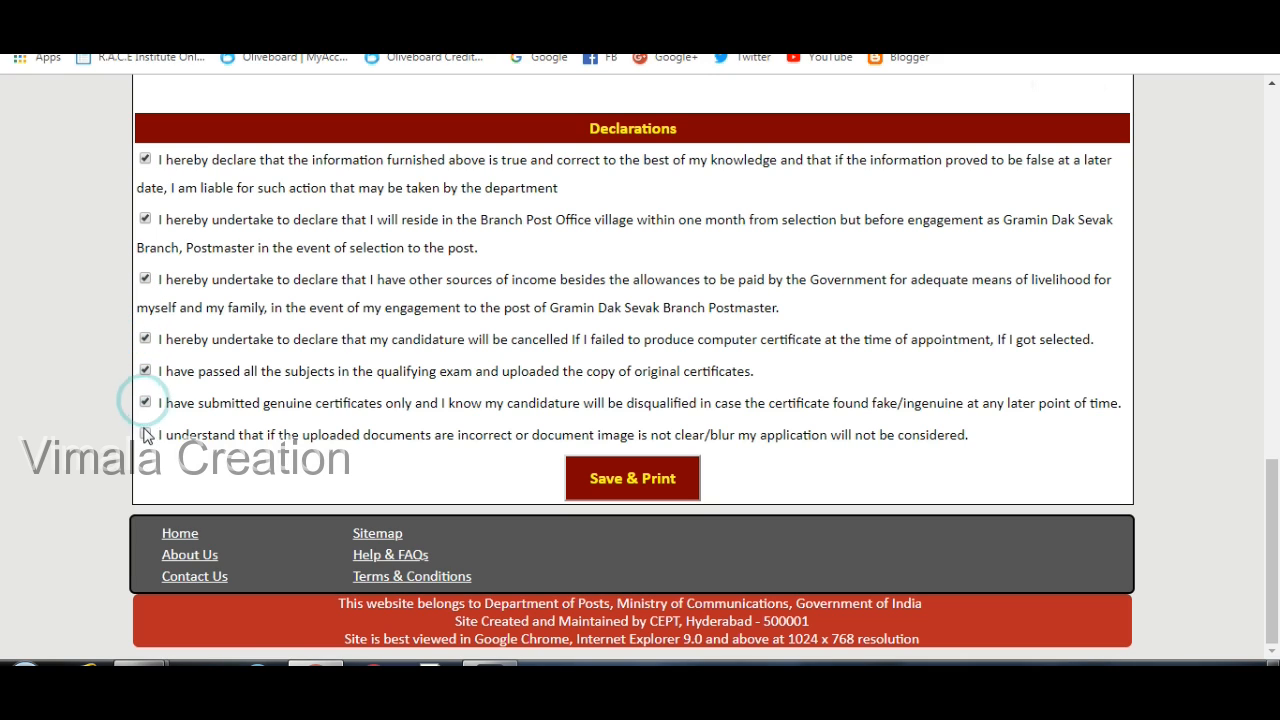
click(145, 434)
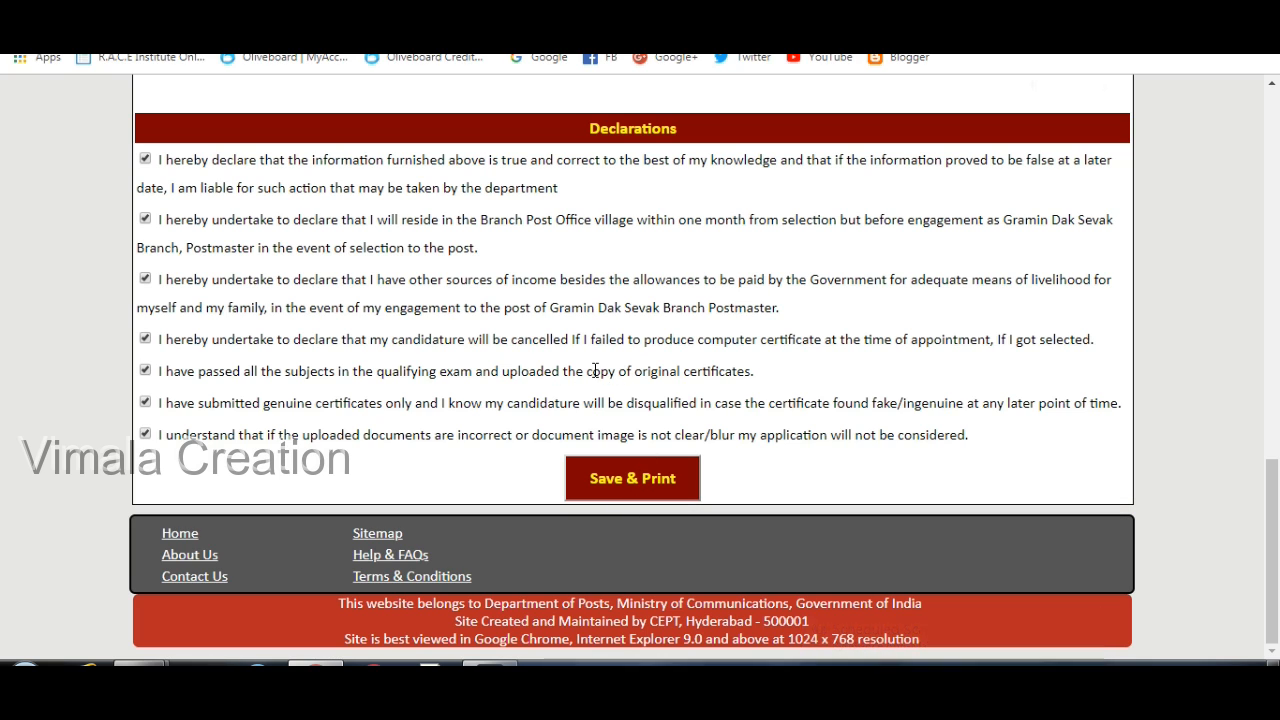
Step: Save & Print the application, confirm submission, and acknowledge the success alert
click(634, 477)
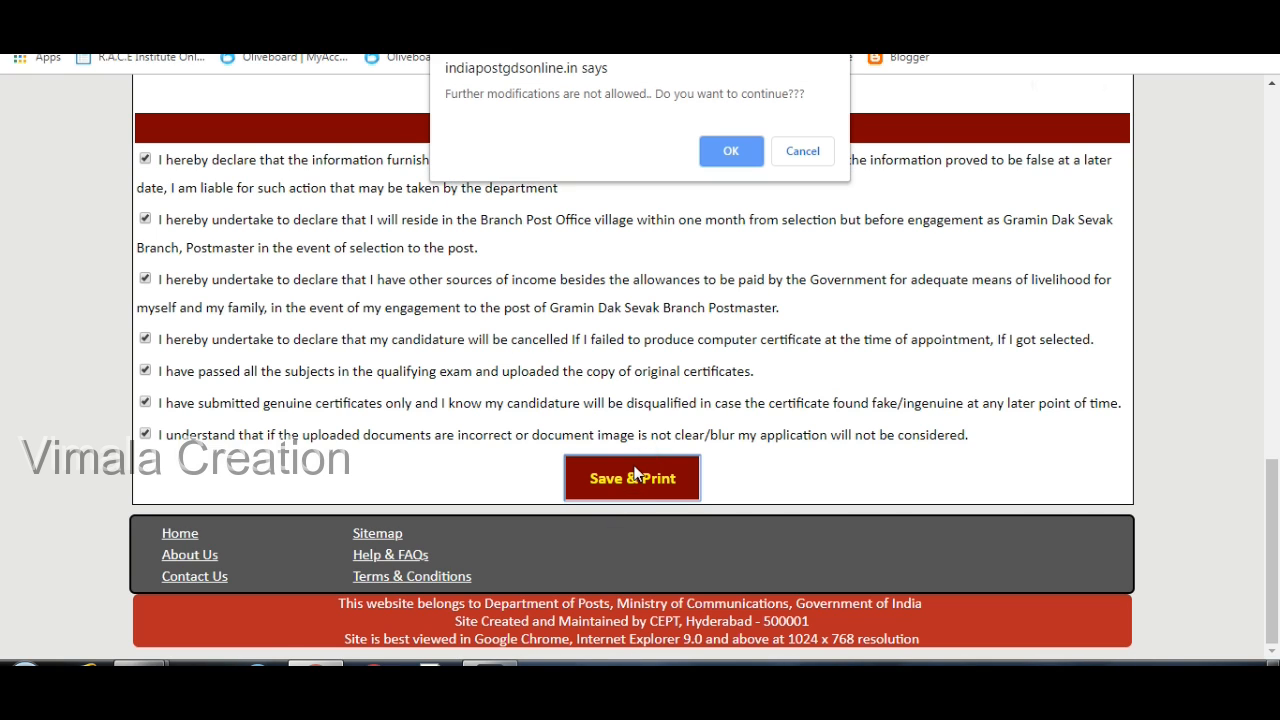
click(740, 158)
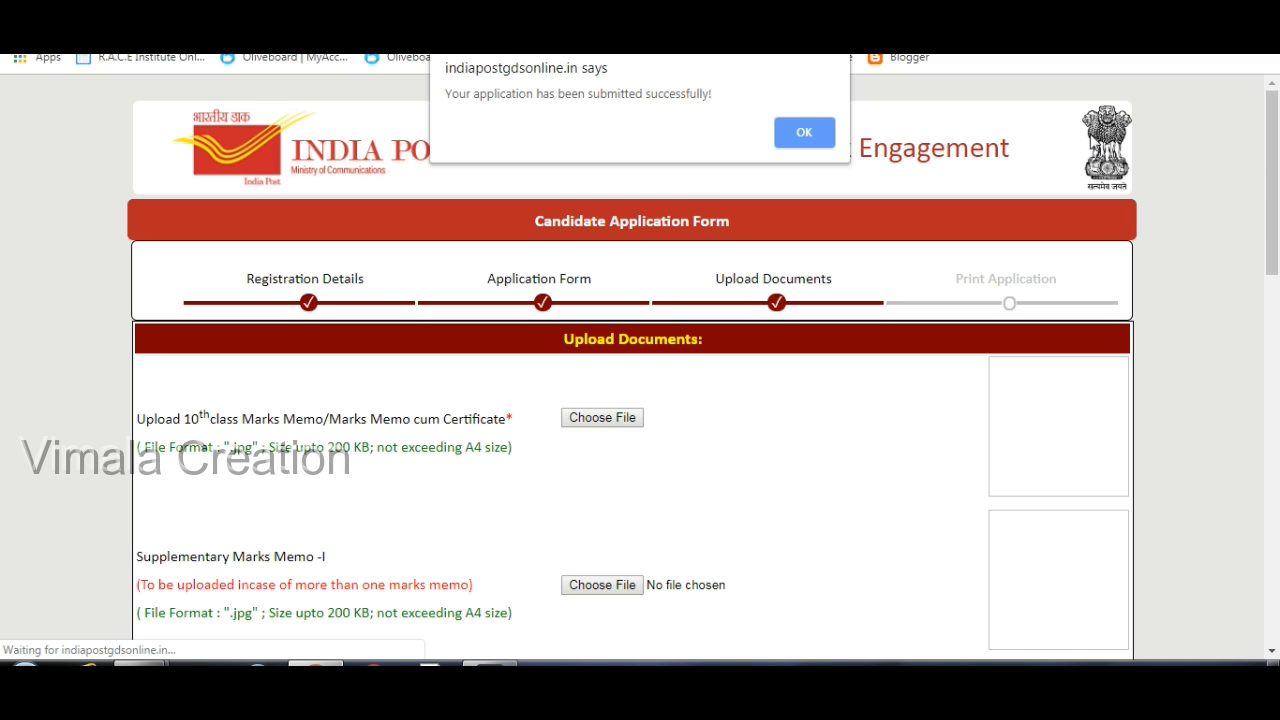
click(808, 133)
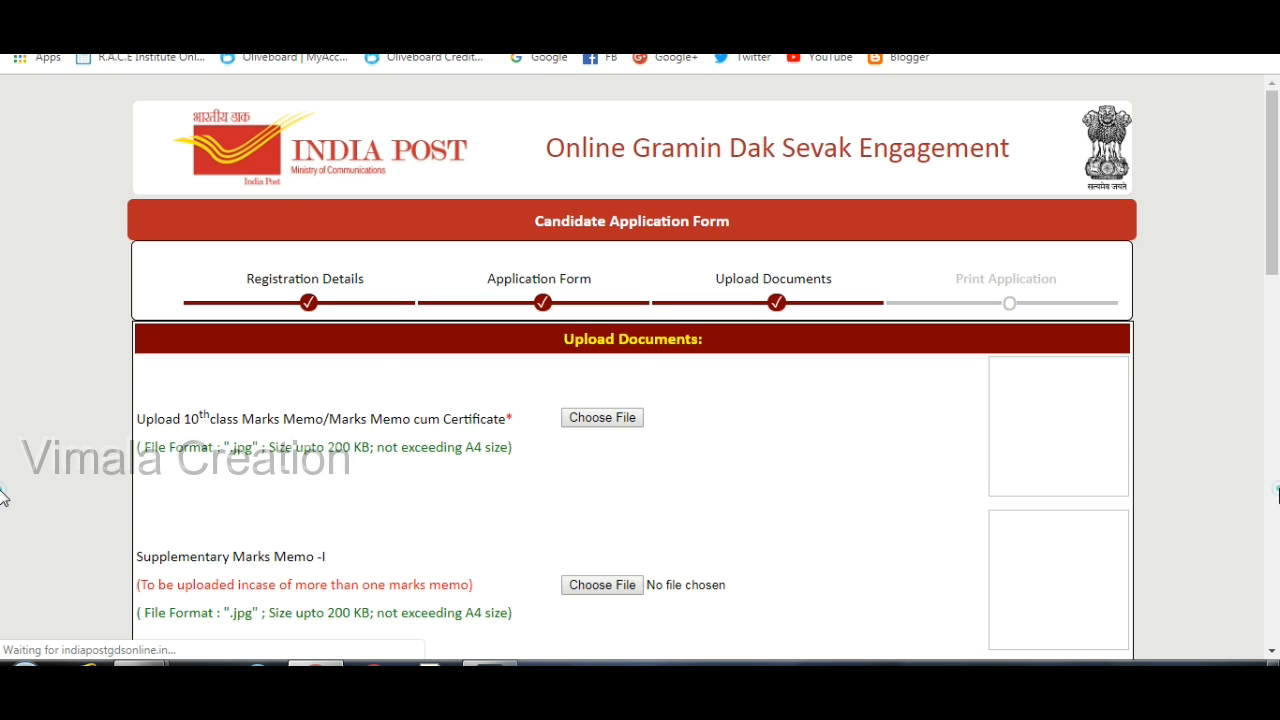
Step: Scroll the submitted application down and back up to reveal the Annexure for Preferences table
scroll(3, 495, down, 5)
scroll(3, 540, down, 5)
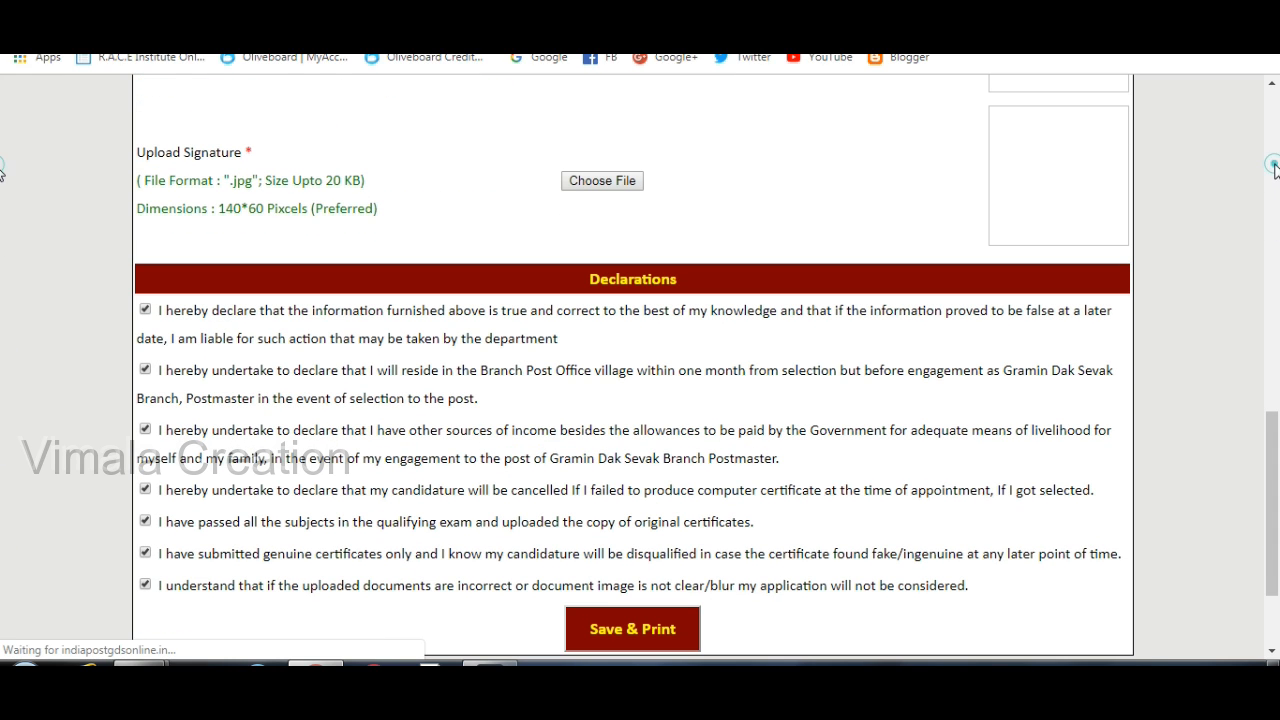
scroll(2, 170, up, 5)
scroll(2, 125, up, 8)
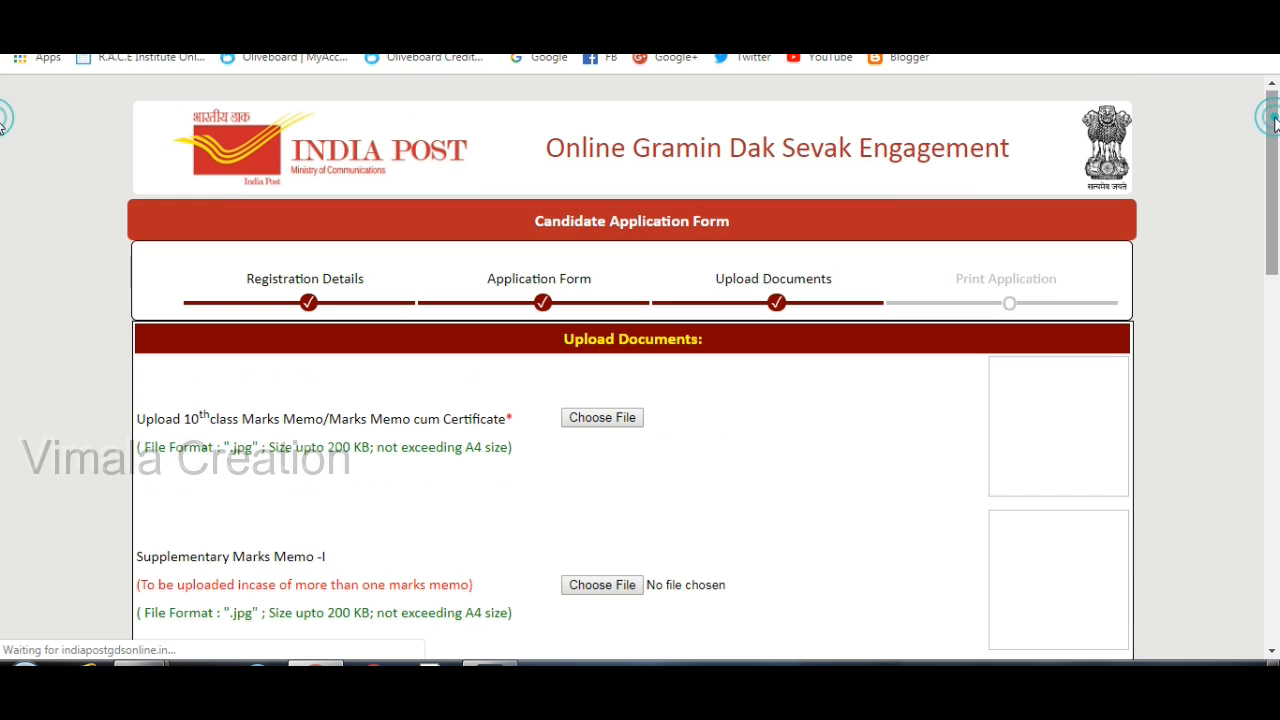